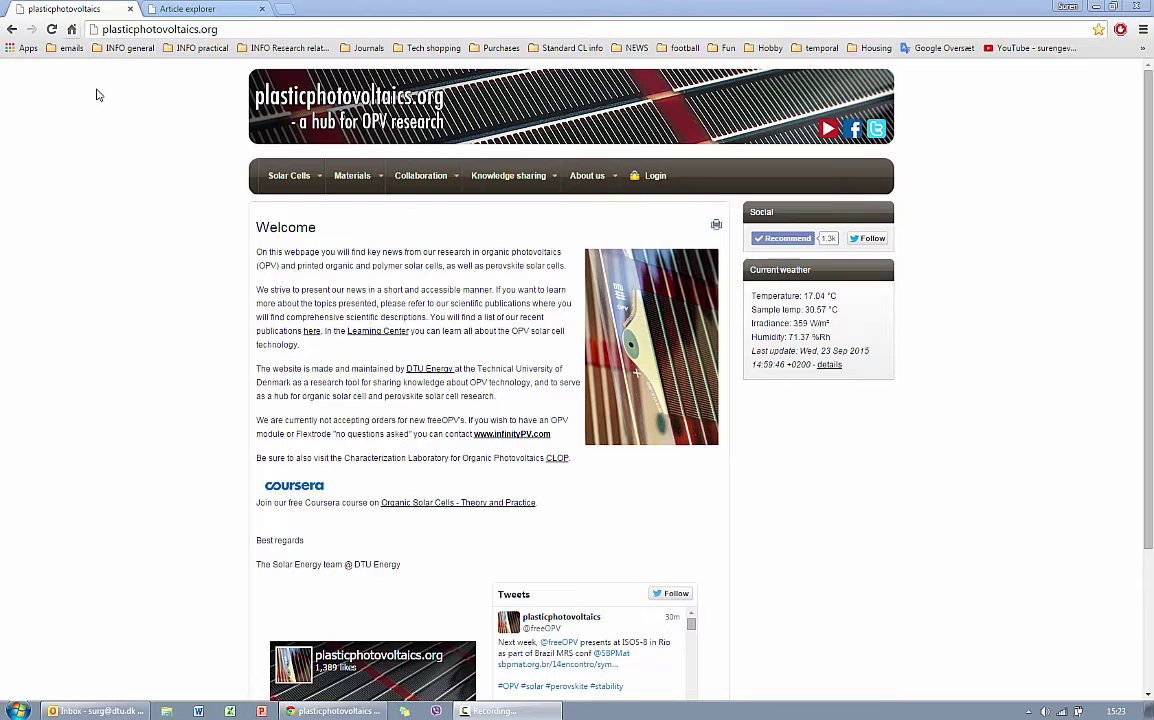
Show the Solar Cells dropdown listing freeOPV, Solar Park, Lifetime database and Solar cell scan.
{"action": "mouse_move", "coordinate": [264, 170]}
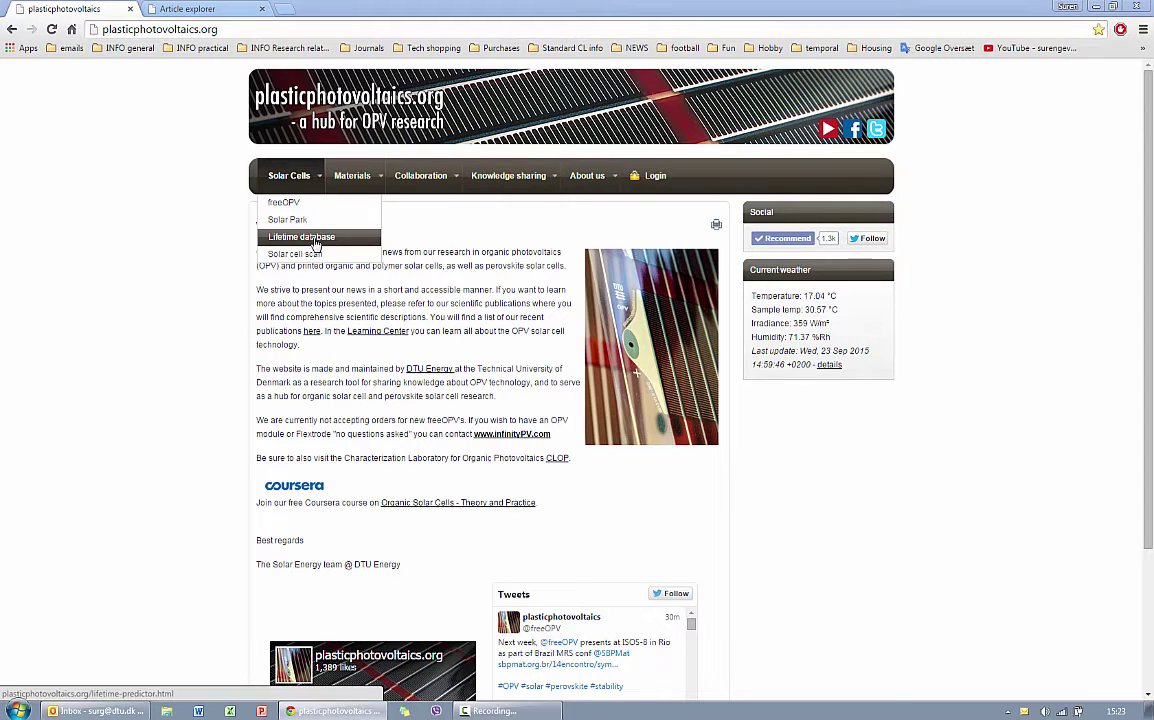
Open the Lifetime database page and browse its introduction, lifetime plot and references.
{"action": "left_click", "coordinate": [313, 239]}
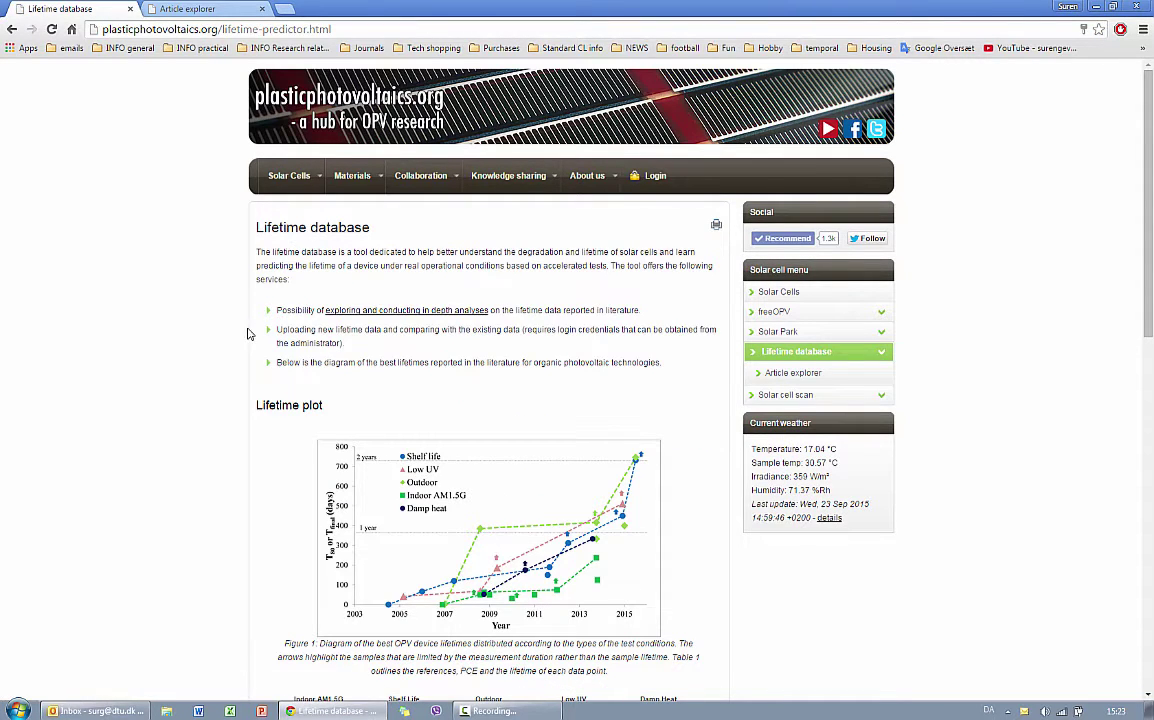
{"action": "scroll", "coordinate": [242, 341], "scroll_direction": "down", "scroll_amount": 1}
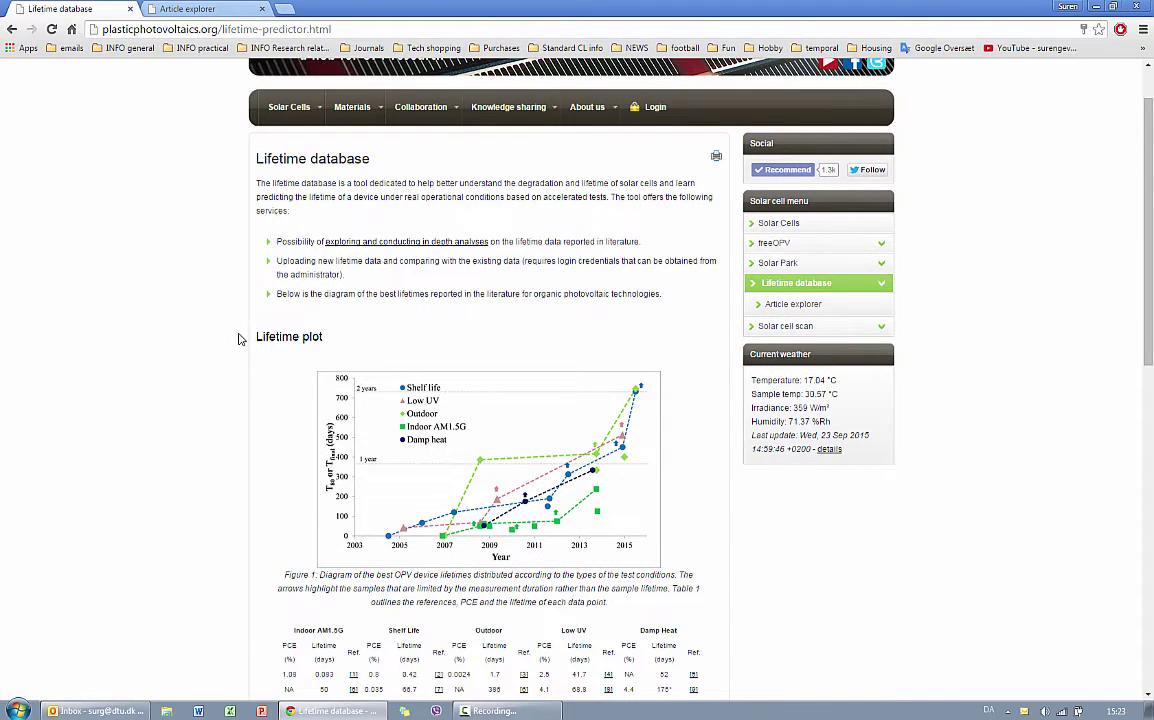
{"action": "scroll", "coordinate": [239, 338], "scroll_direction": "down", "scroll_amount": 1}
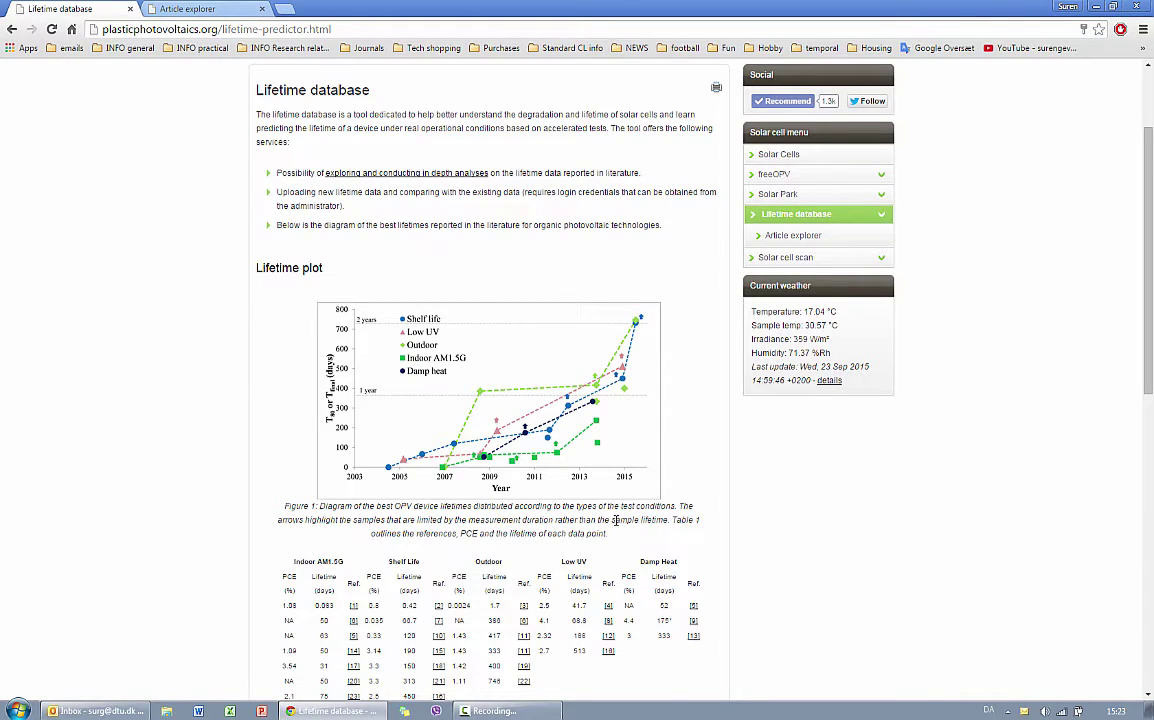
{"action": "scroll", "coordinate": [614, 520], "scroll_direction": "down", "scroll_amount": 3}
{"action": "scroll", "coordinate": [463, 440], "scroll_direction": "down", "scroll_amount": 1}
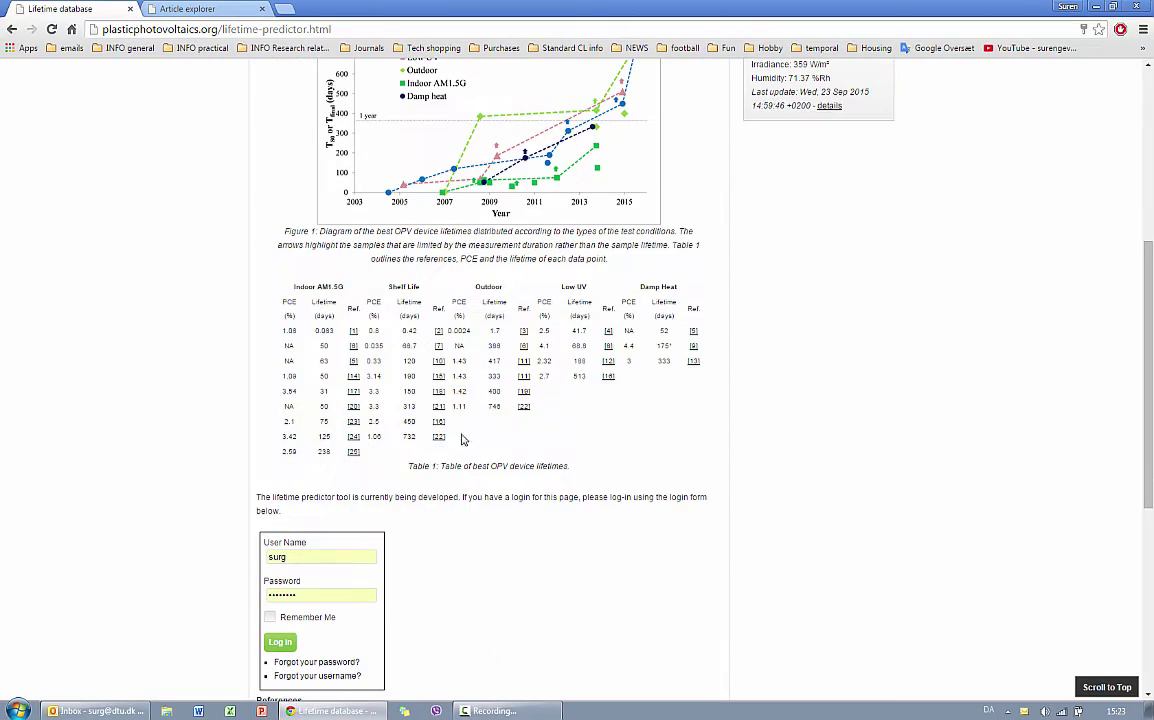
{"action": "scroll", "coordinate": [380, 390], "scroll_direction": "down", "scroll_amount": 3}
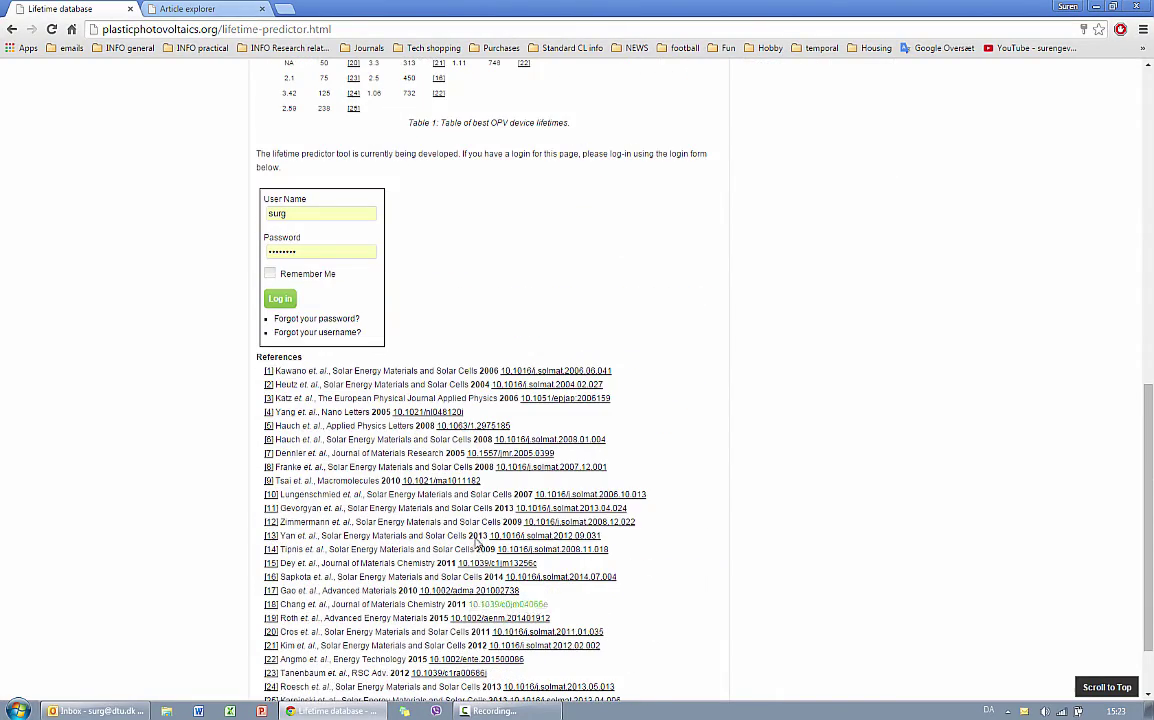
{"action": "scroll", "coordinate": [564, 322], "scroll_direction": "up", "scroll_amount": 8}
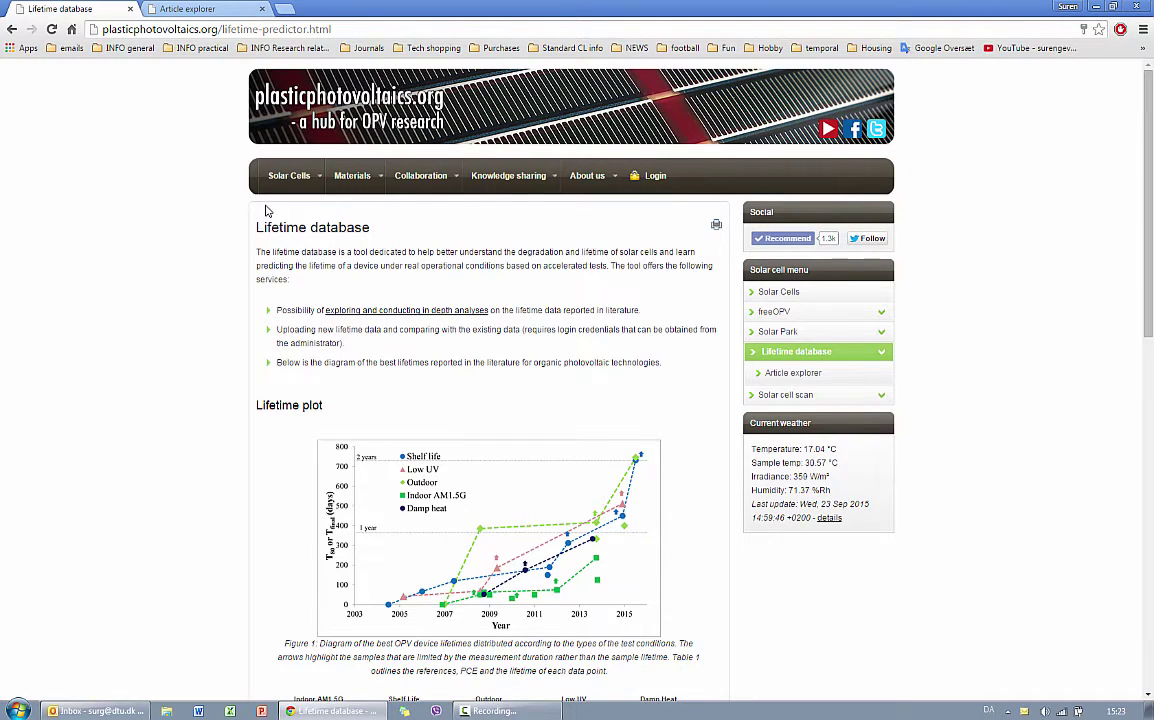
{"action": "mouse_move", "coordinate": [289, 179]}
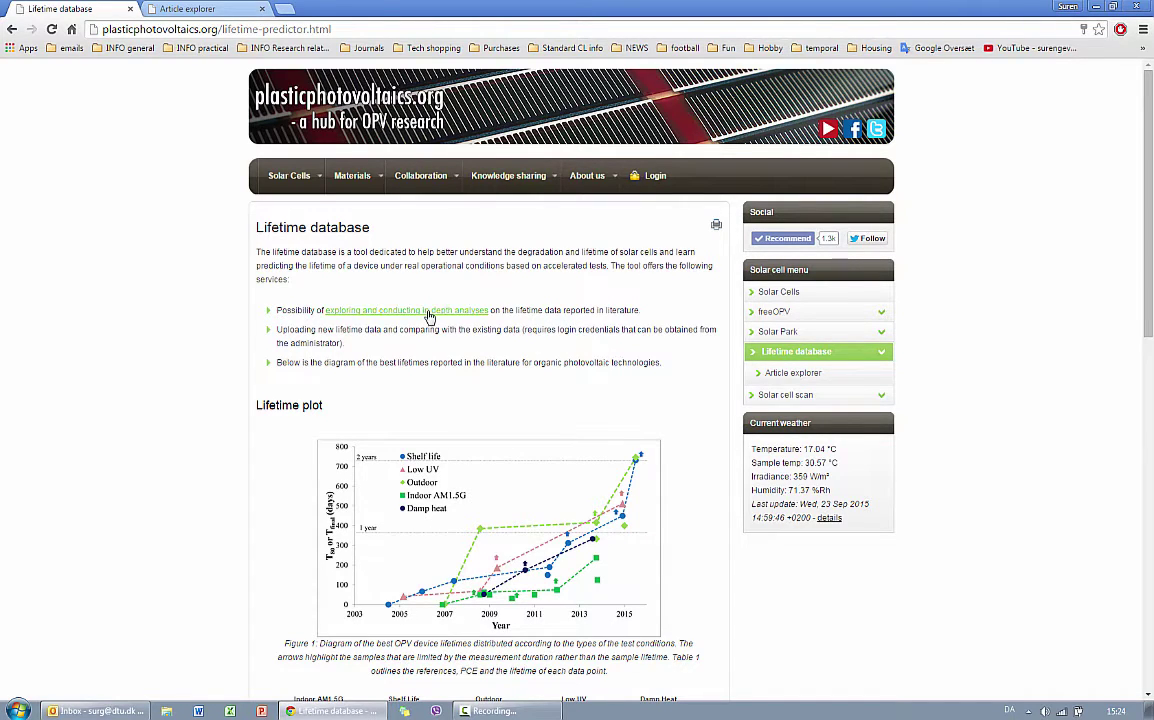
Go to the Lifetime data explorer overview describing the Article explorer and Data analyzer.
{"action": "left_click", "coordinate": [801, 374]}
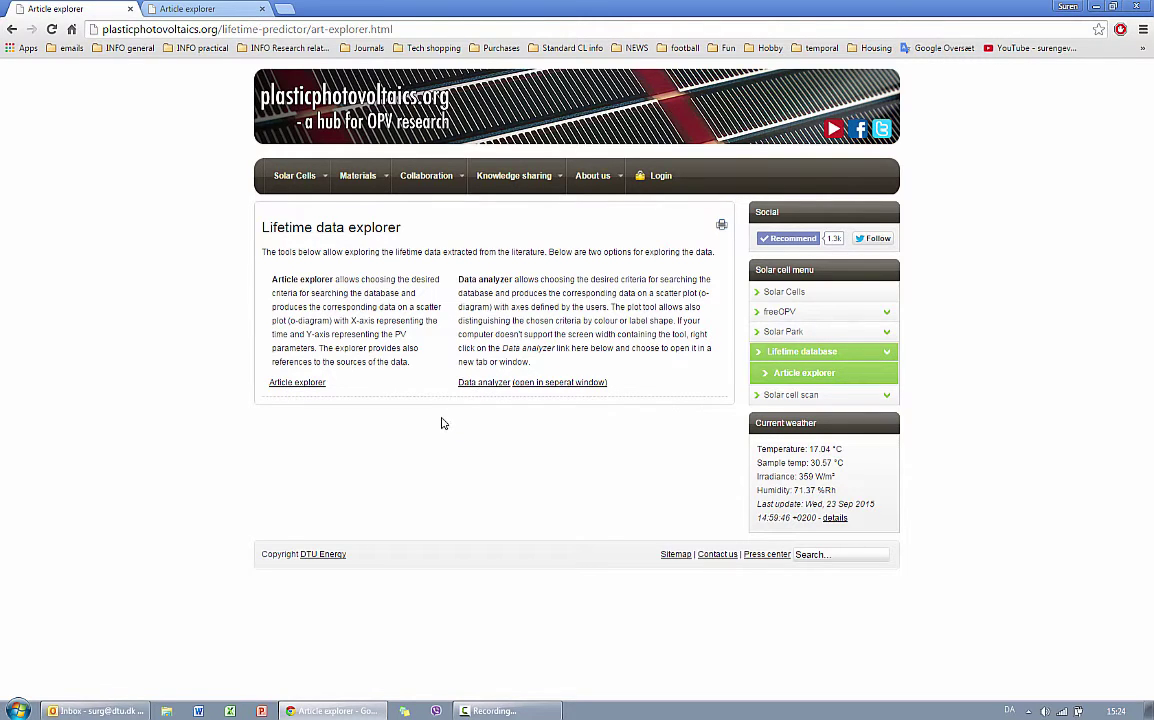
In the Article explorer, set the Type filter to Single solar cell and Solar cell module.
{"action": "left_click", "coordinate": [287, 387]}
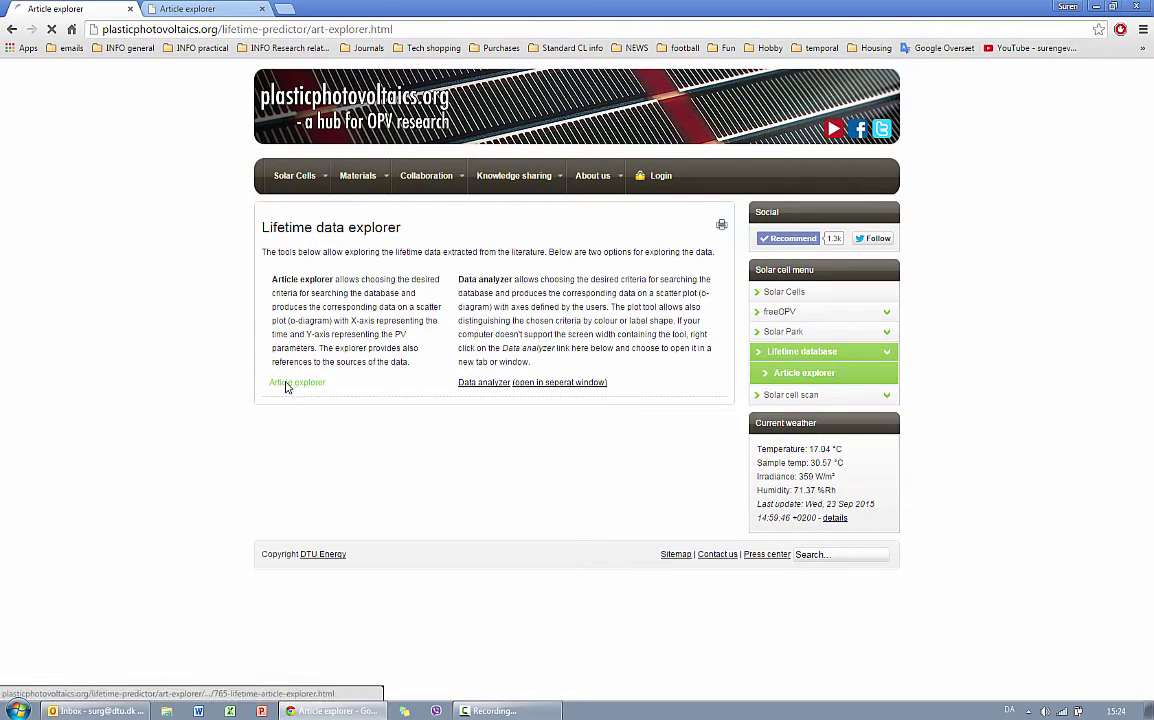
{"action": "scroll", "coordinate": [166, 338], "scroll_direction": "down", "scroll_amount": 2}
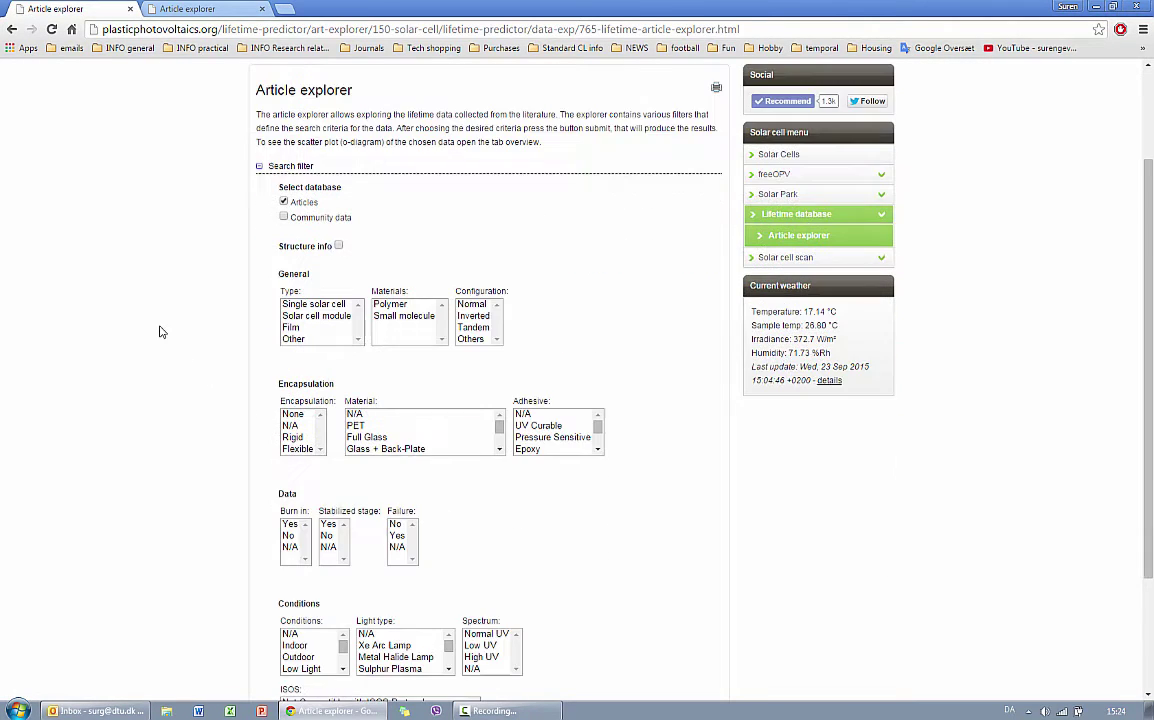
{"action": "scroll", "coordinate": [160, 331], "scroll_direction": "down", "scroll_amount": 1}
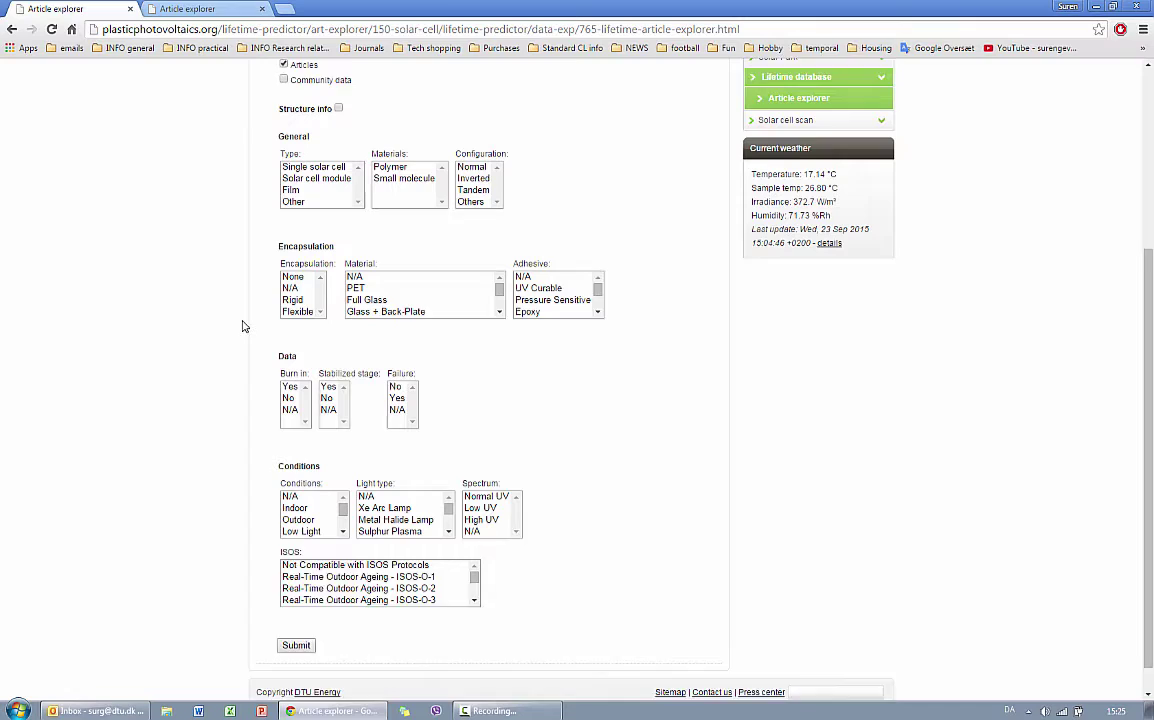
{"action": "scroll", "coordinate": [218, 292], "scroll_direction": "down", "scroll_amount": 1}
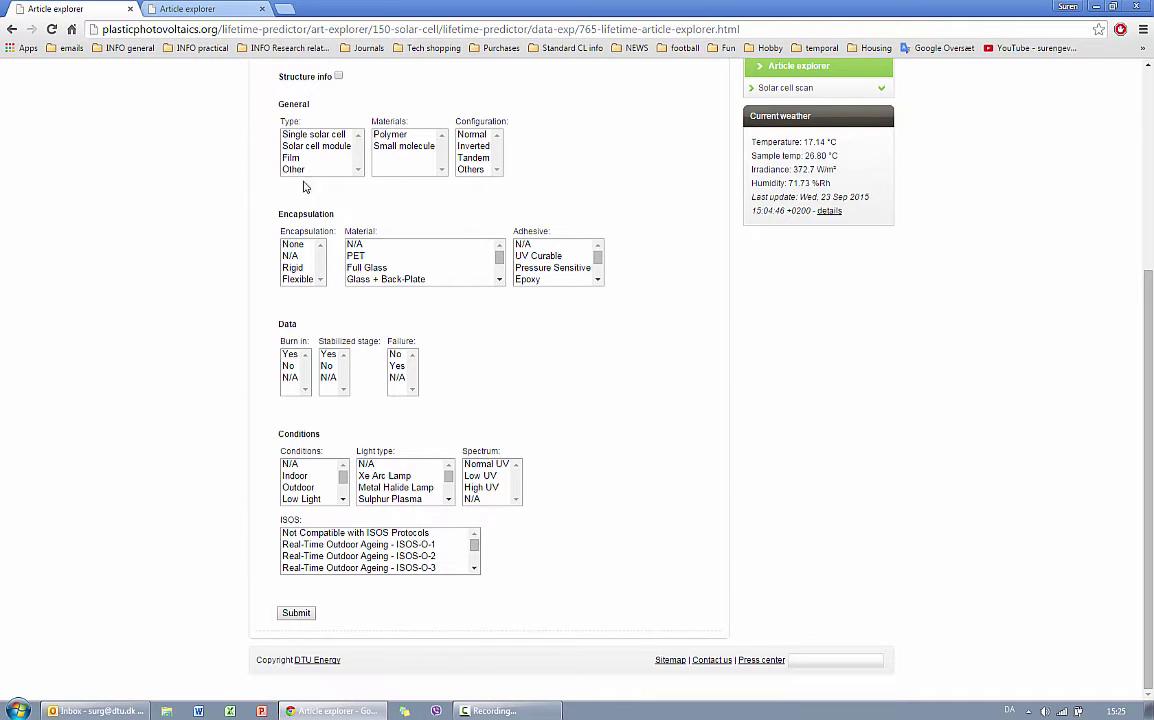
{"action": "left_click", "coordinate": [289, 133]}
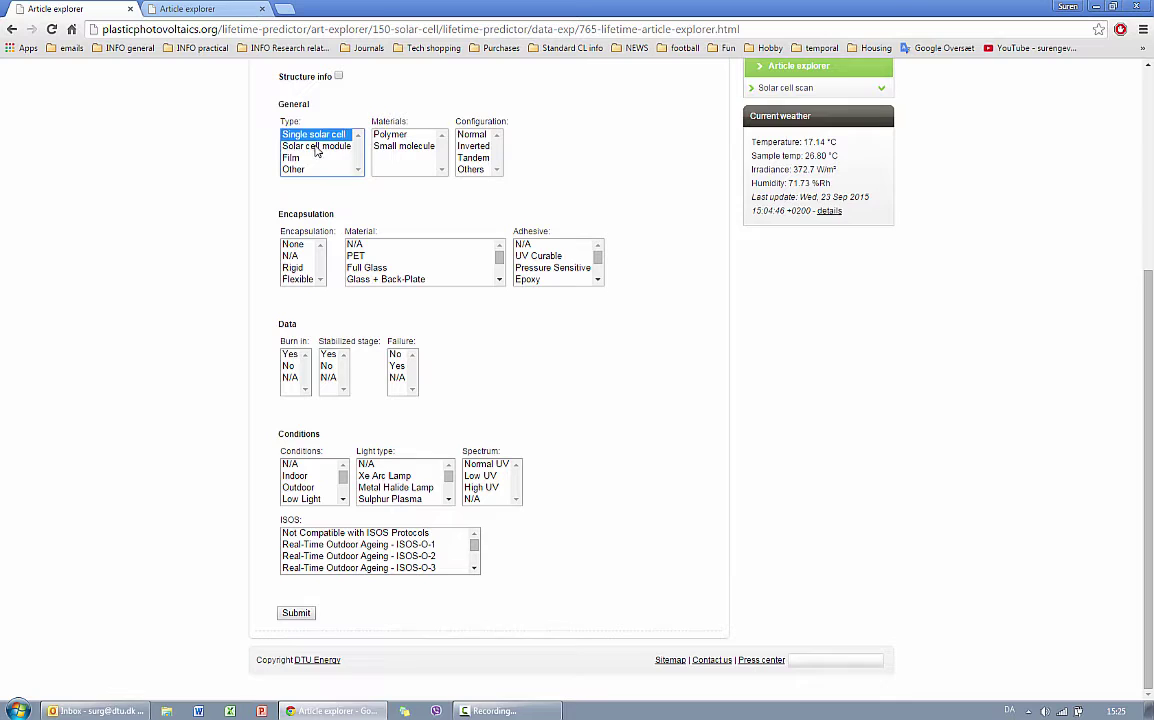
{"action": "left_click", "coordinate": [316, 147], "text": "ctrl"}
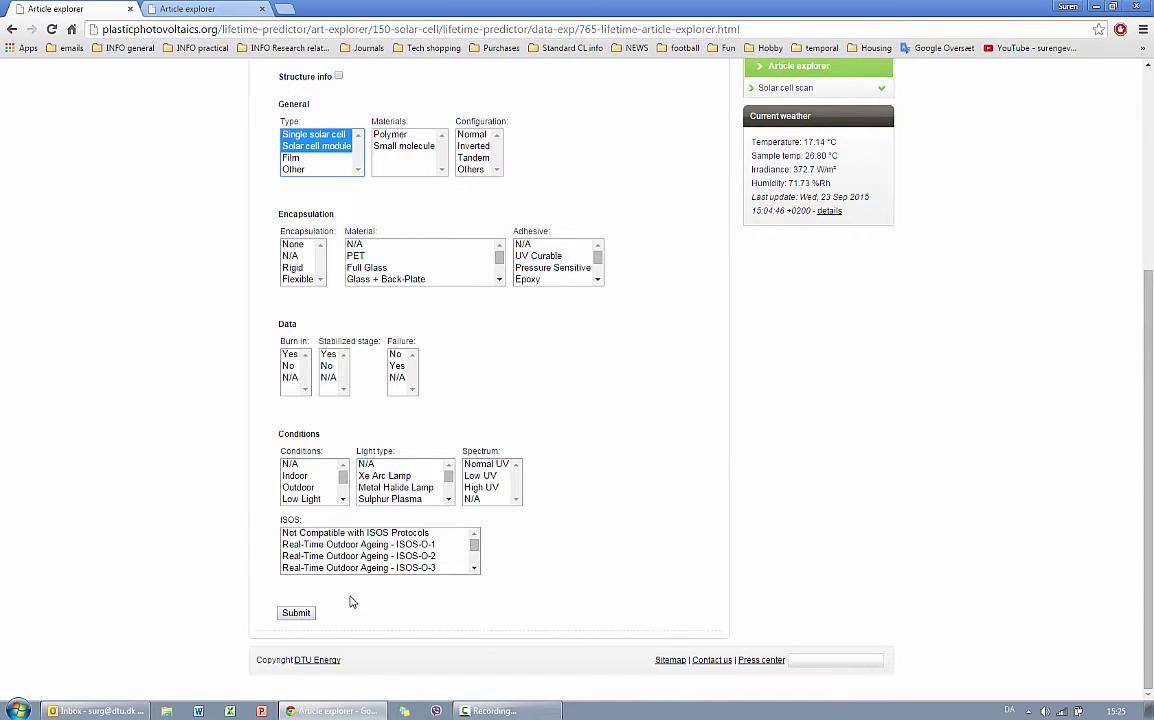
Run the search and expand the Overview scatter chart and the 20 latest articles.
{"action": "left_click", "coordinate": [297, 614]}
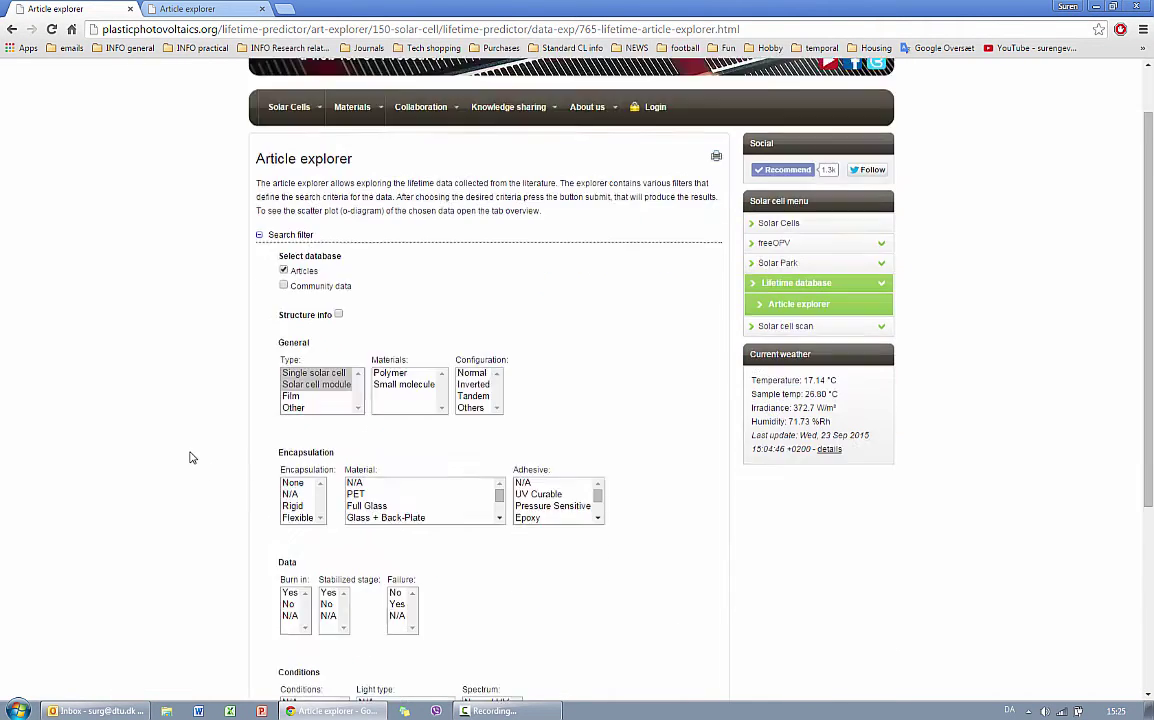
{"action": "scroll", "coordinate": [192, 457], "scroll_direction": "down", "scroll_amount": 3}
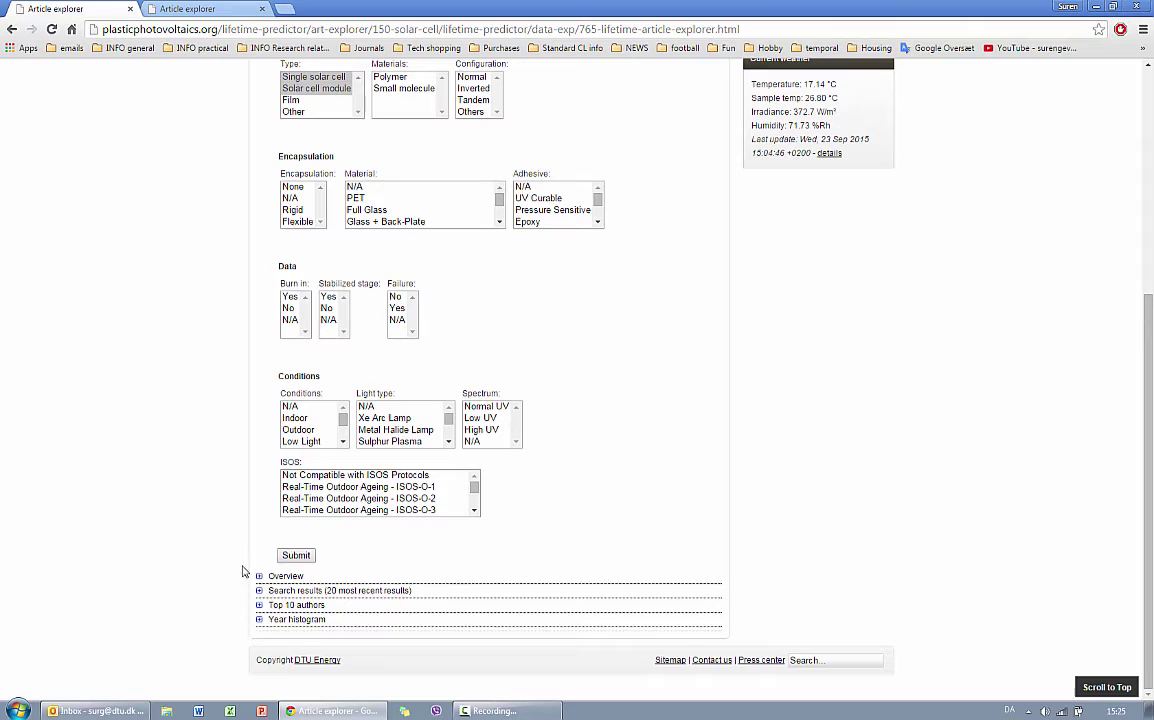
{"action": "left_click", "coordinate": [259, 577]}
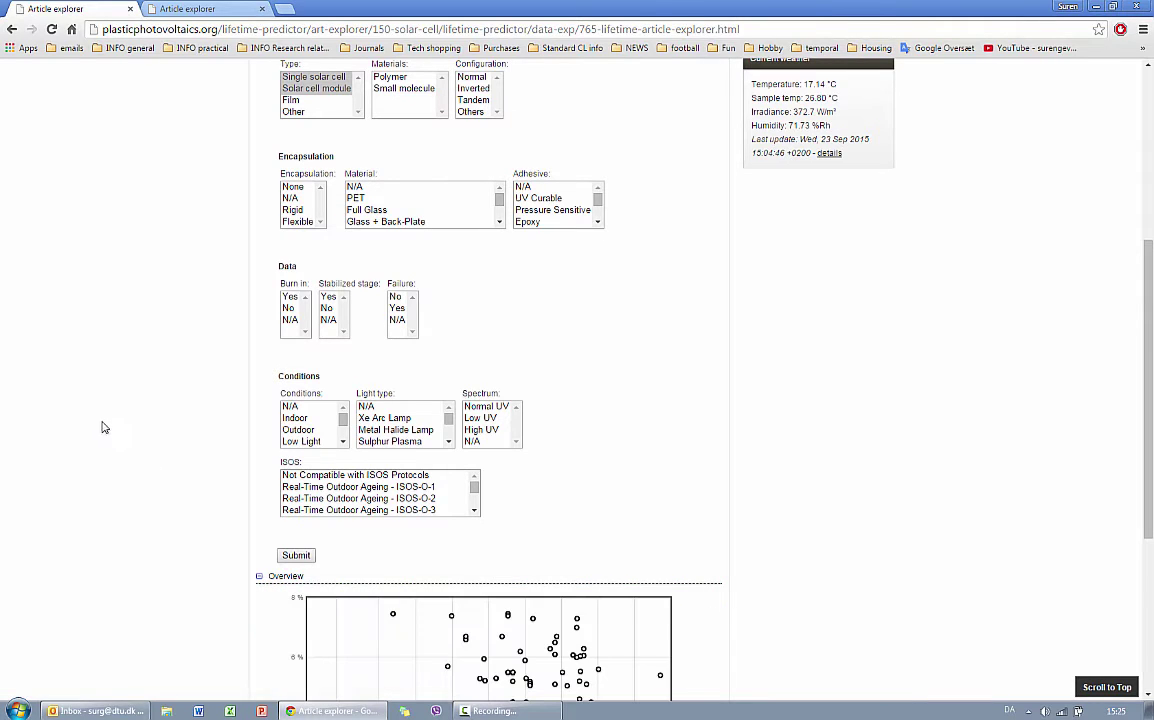
{"action": "scroll", "coordinate": [104, 425], "scroll_direction": "down", "scroll_amount": 3}
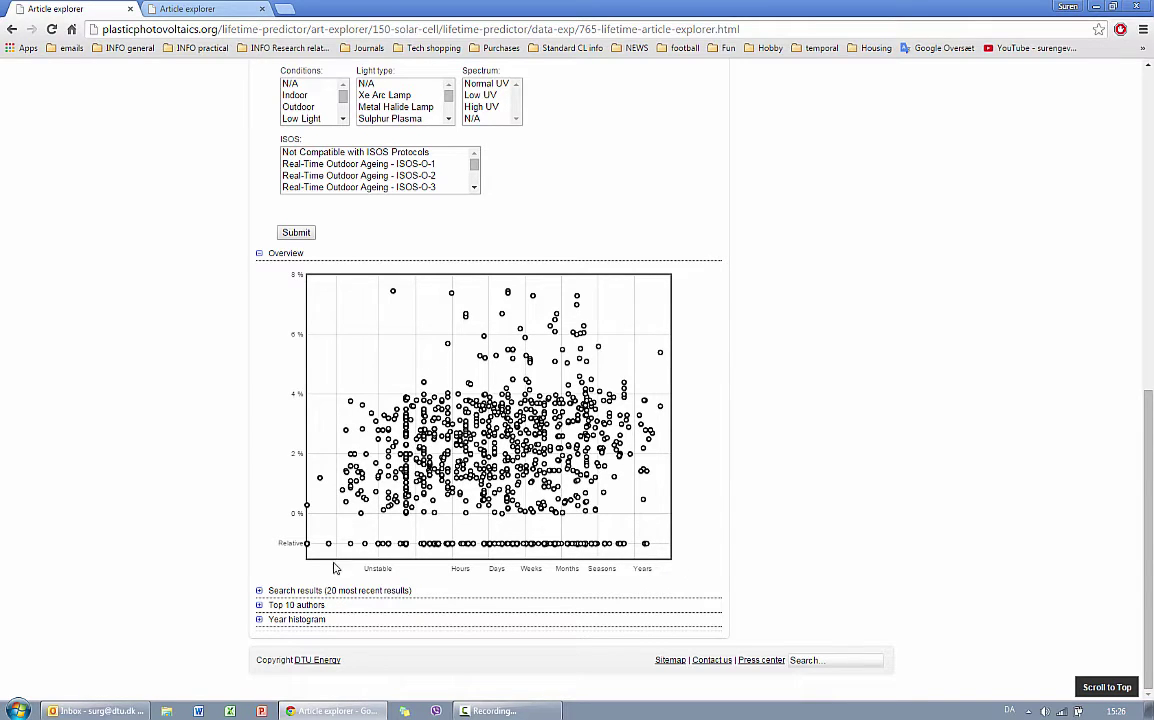
{"action": "left_click", "coordinate": [259, 592]}
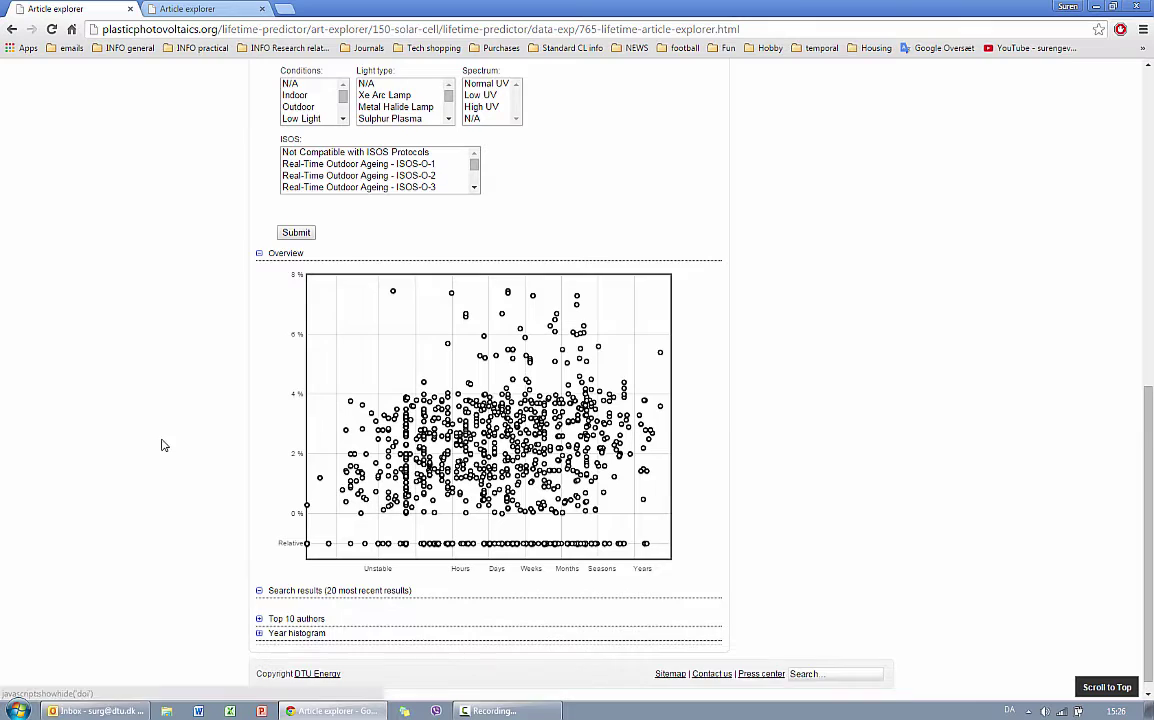
{"action": "scroll", "coordinate": [155, 435], "scroll_direction": "down", "scroll_amount": 3}
{"action": "scroll", "coordinate": [155, 435], "scroll_direction": "down", "scroll_amount": 3}
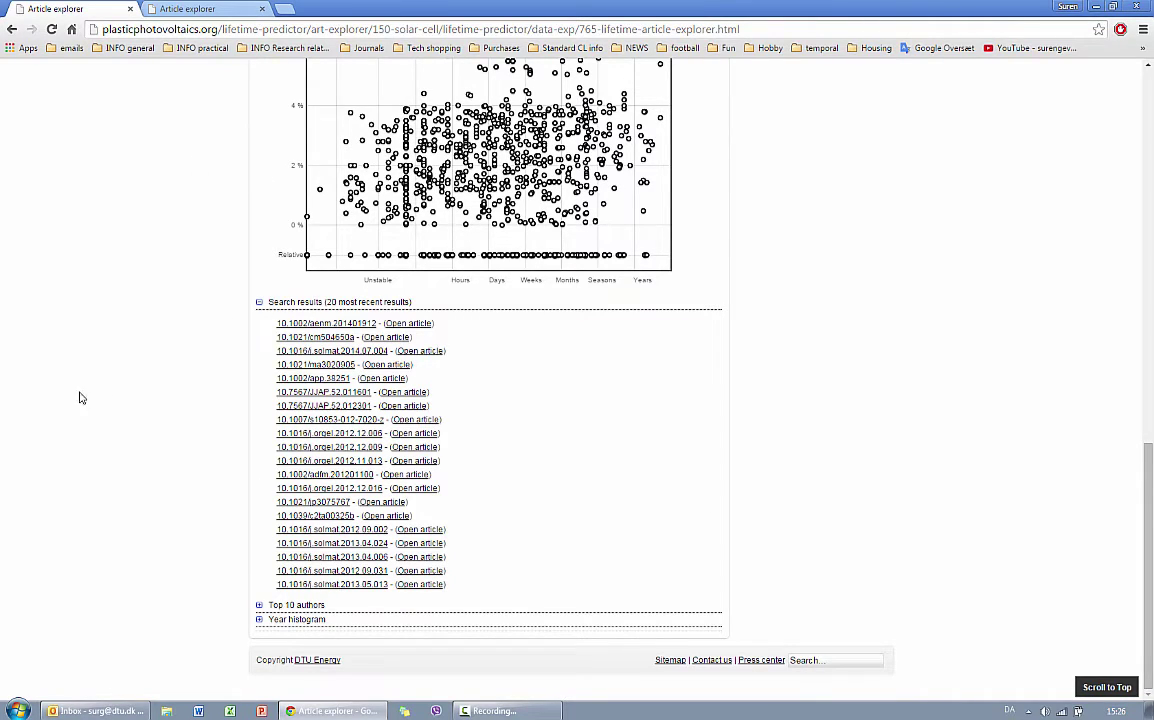
Expand the Top 10 authors and Year histogram sections and review the chart.
{"action": "left_click", "coordinate": [280, 605]}
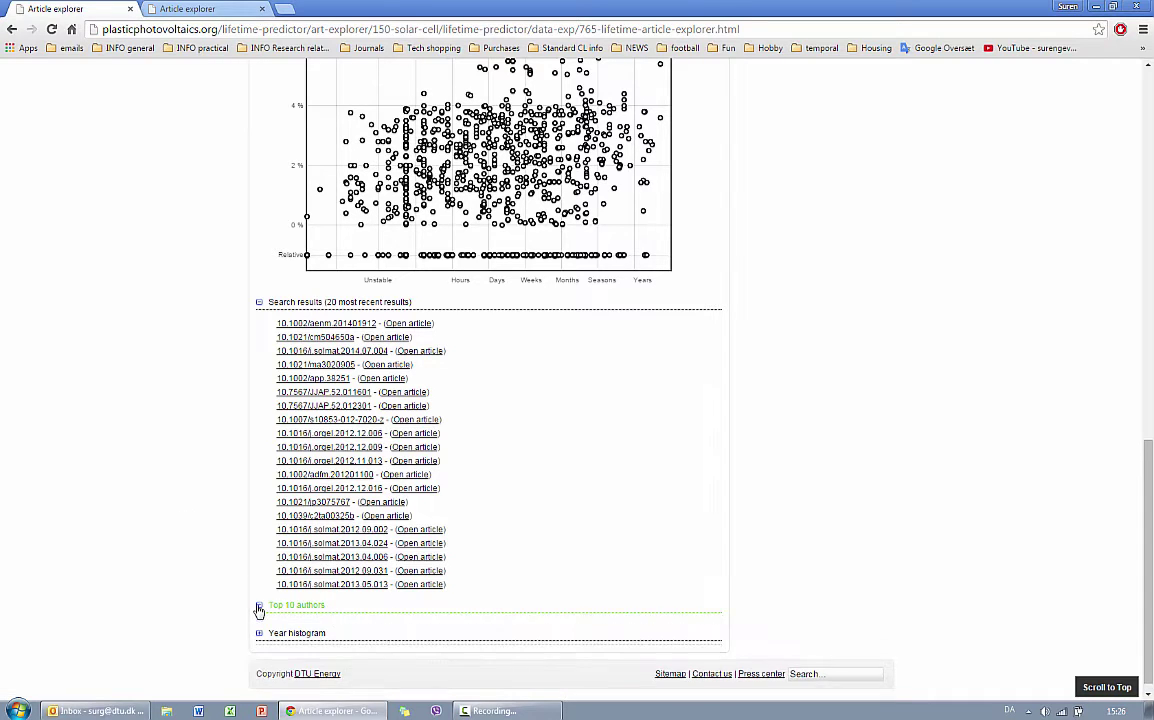
{"action": "scroll", "coordinate": [129, 508], "scroll_direction": "down", "scroll_amount": 2}
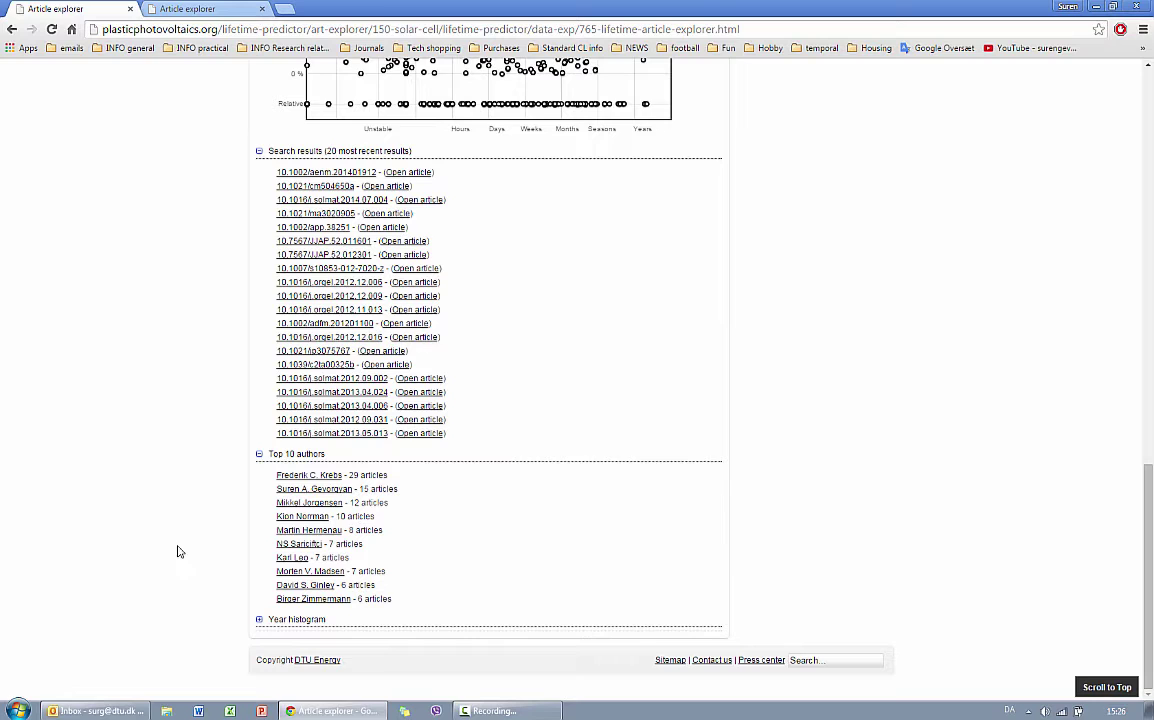
{"action": "left_click", "coordinate": [264, 620]}
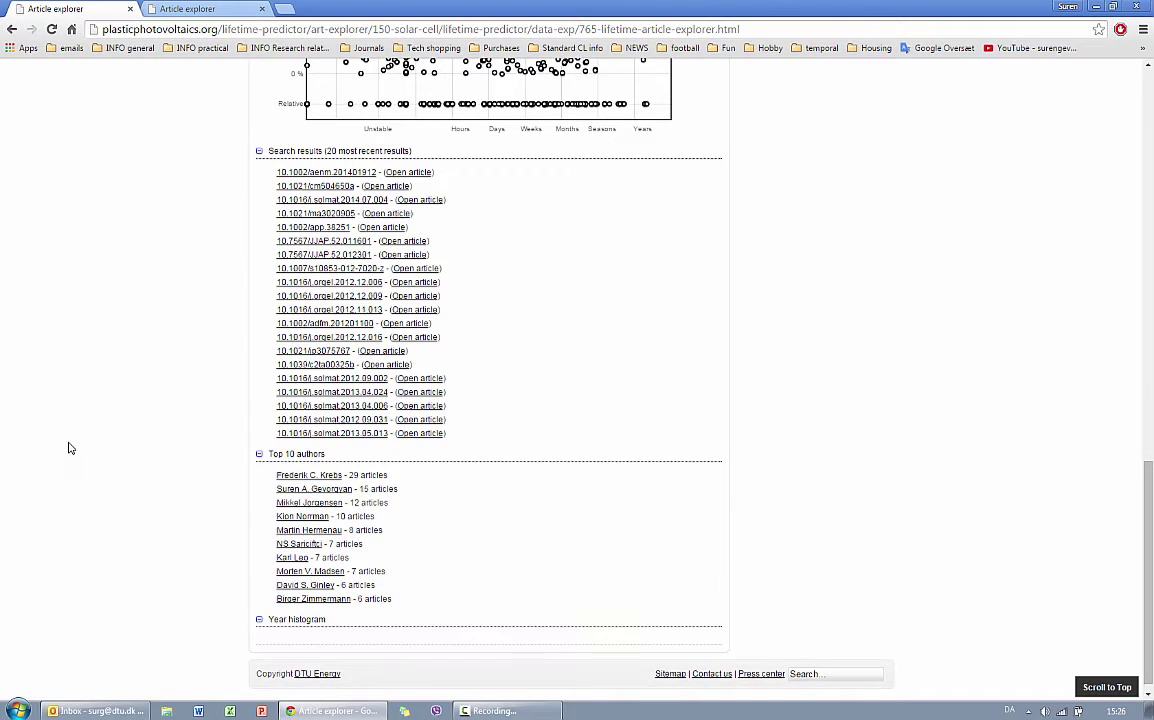
{"action": "scroll", "coordinate": [67, 448], "scroll_direction": "down", "scroll_amount": 3}
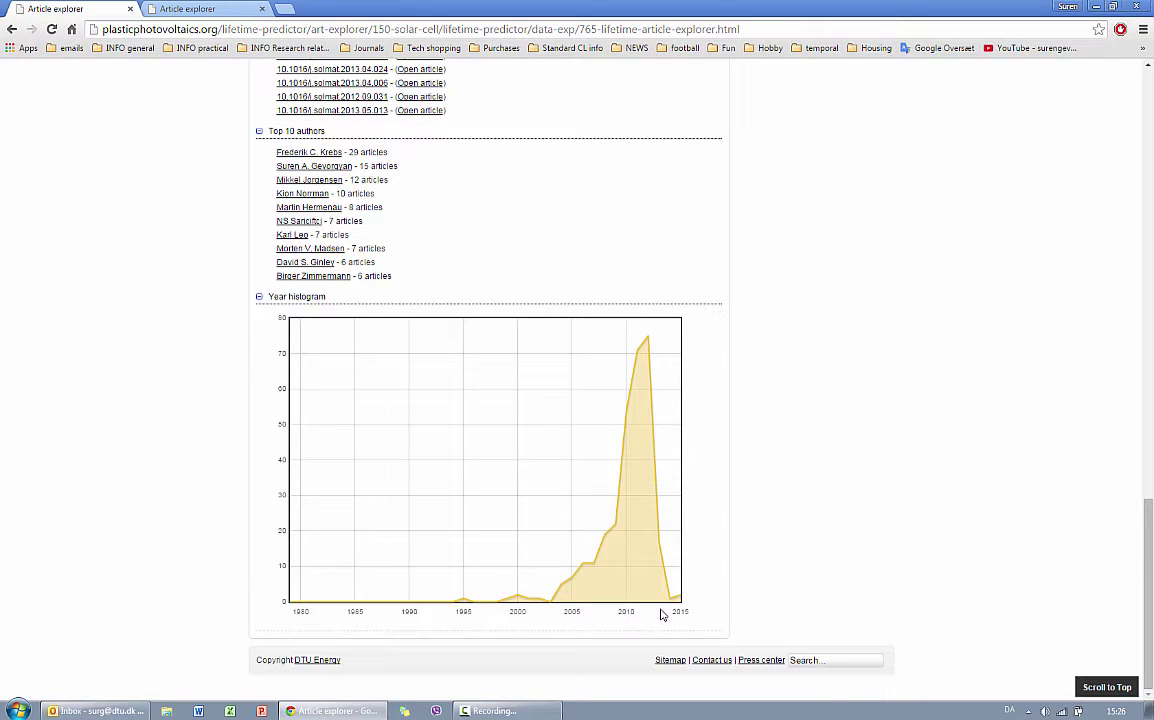
{"action": "scroll", "coordinate": [83, 494], "scroll_direction": "up", "scroll_amount": 5}
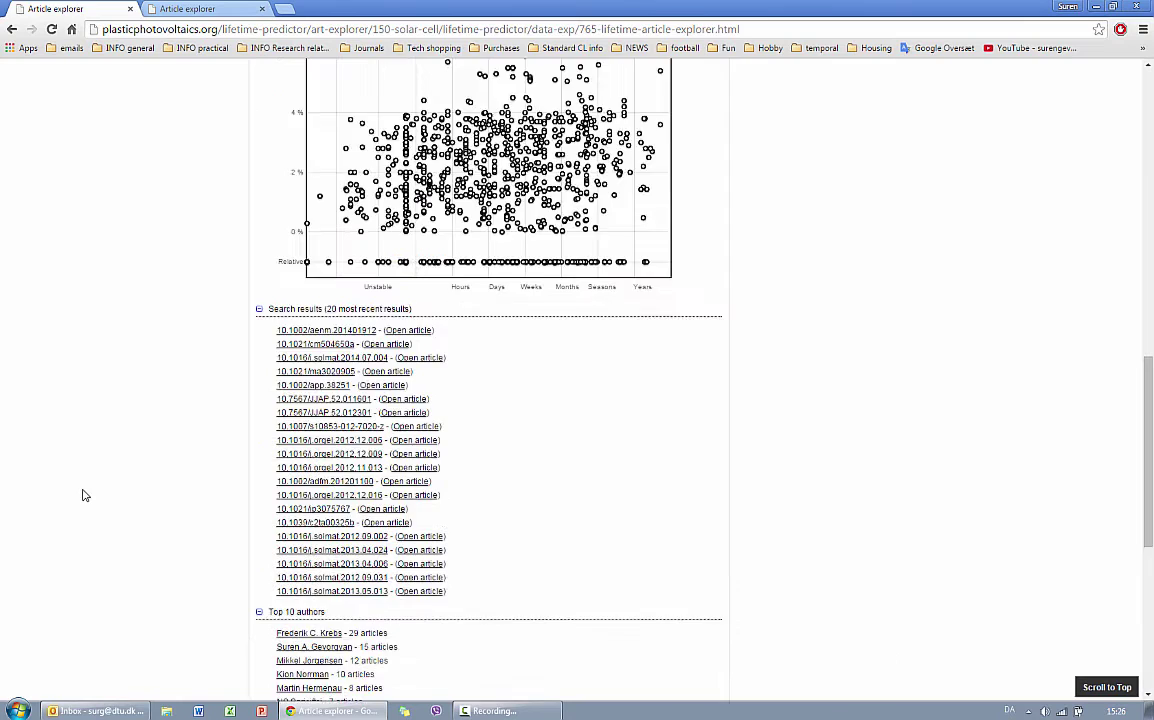
{"action": "scroll", "coordinate": [83, 494], "scroll_direction": "up", "scroll_amount": 10}
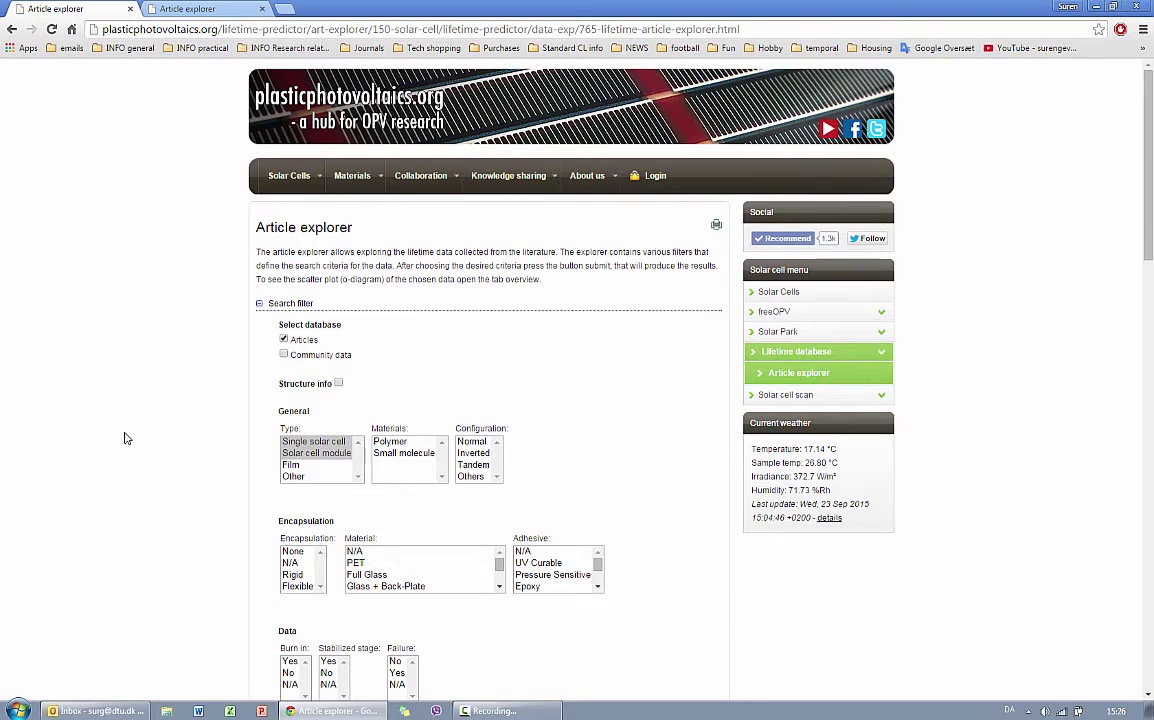
Enable the Structure info filter and add P3HT as an Active layer.
{"action": "left_click", "coordinate": [338, 383]}
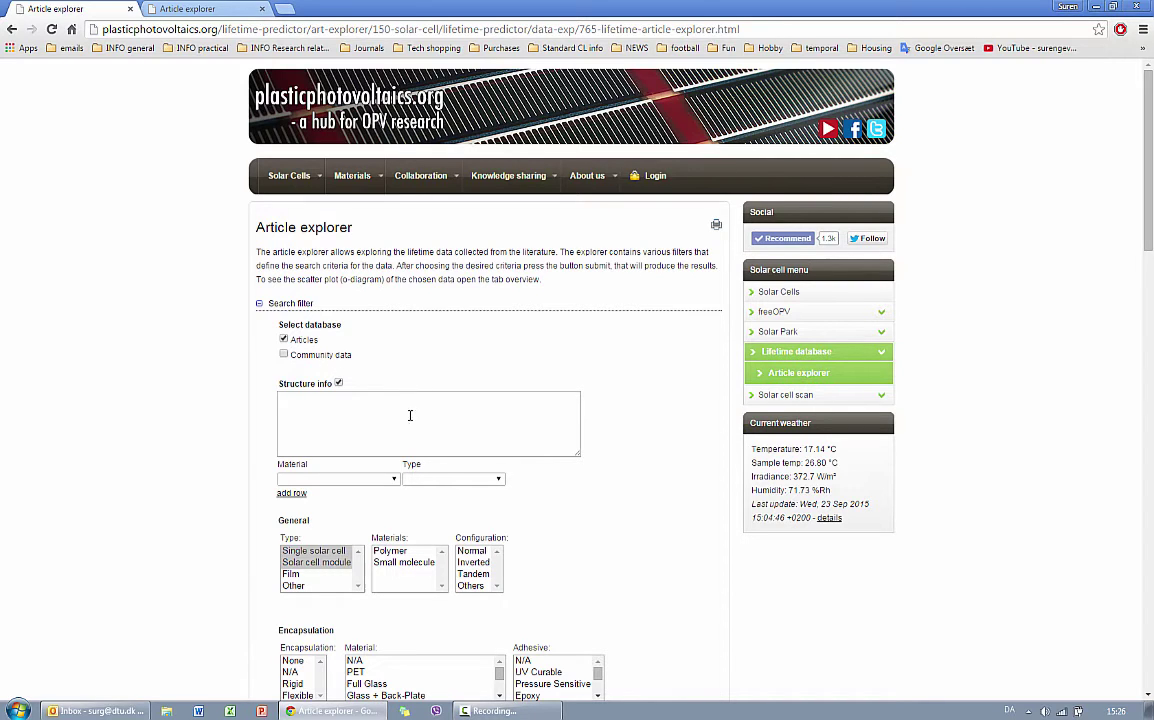
{"action": "left_click", "coordinate": [395, 479]}
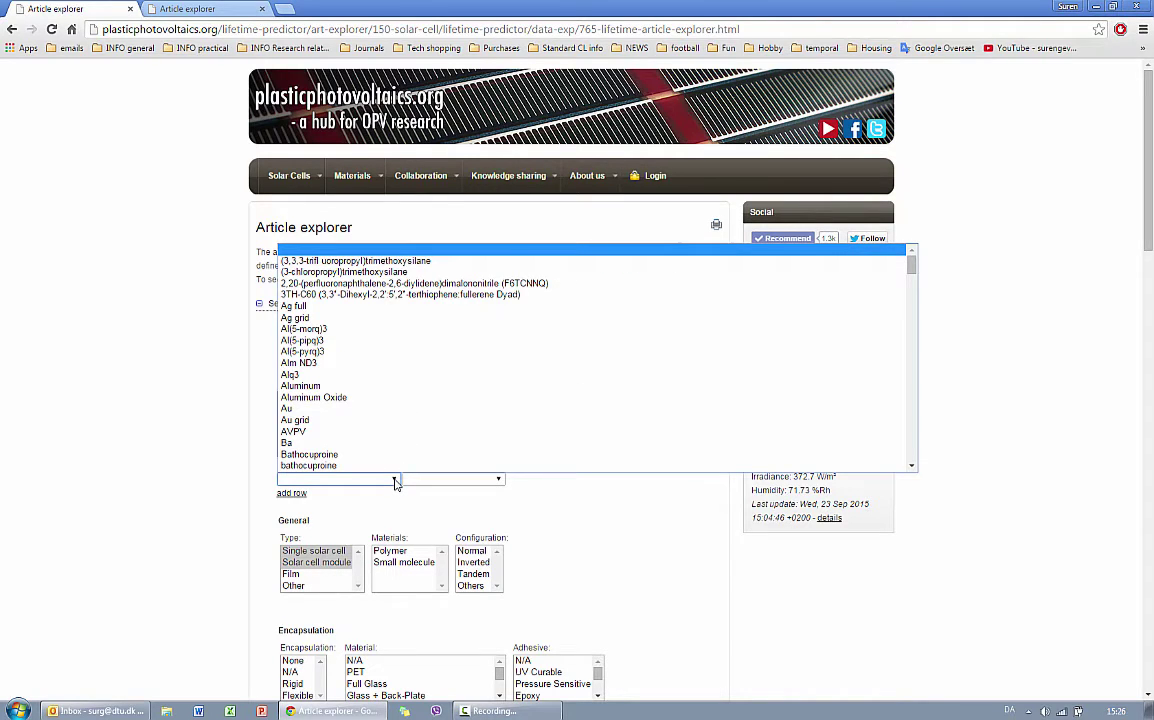
{"action": "key", "text": "p"}
{"action": "scroll", "coordinate": [386, 465], "scroll_direction": "down", "scroll_amount": 6}
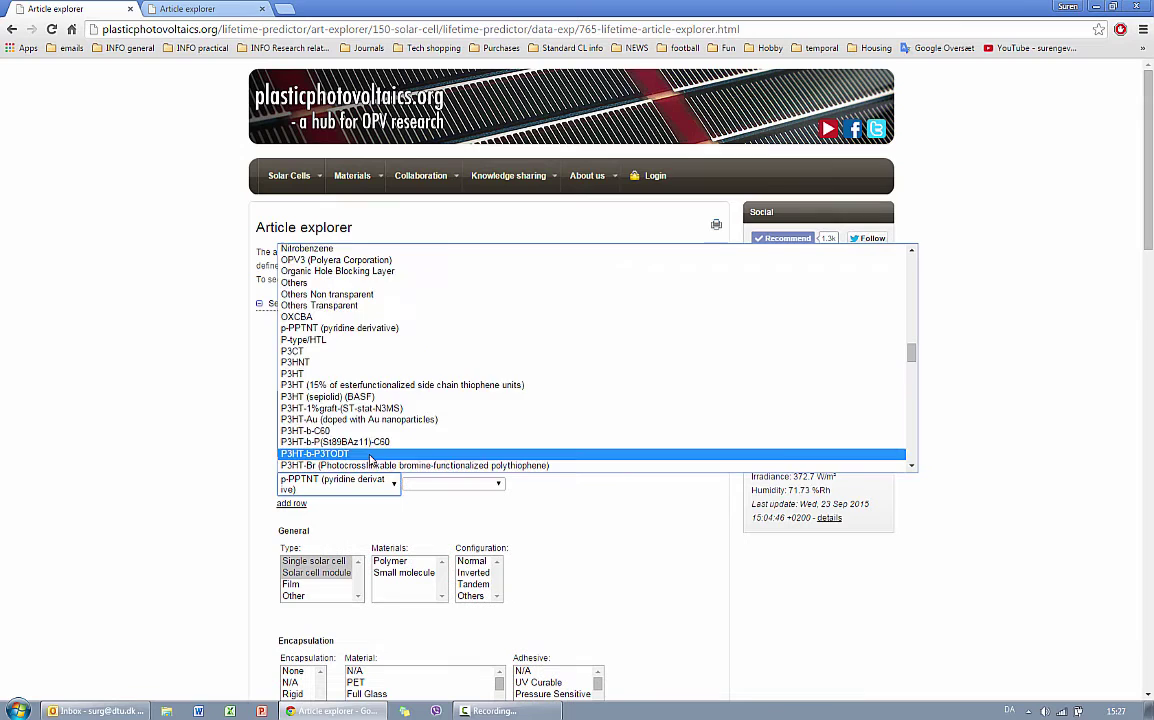
{"action": "scroll", "coordinate": [335, 430], "scroll_direction": "up", "scroll_amount": 8}
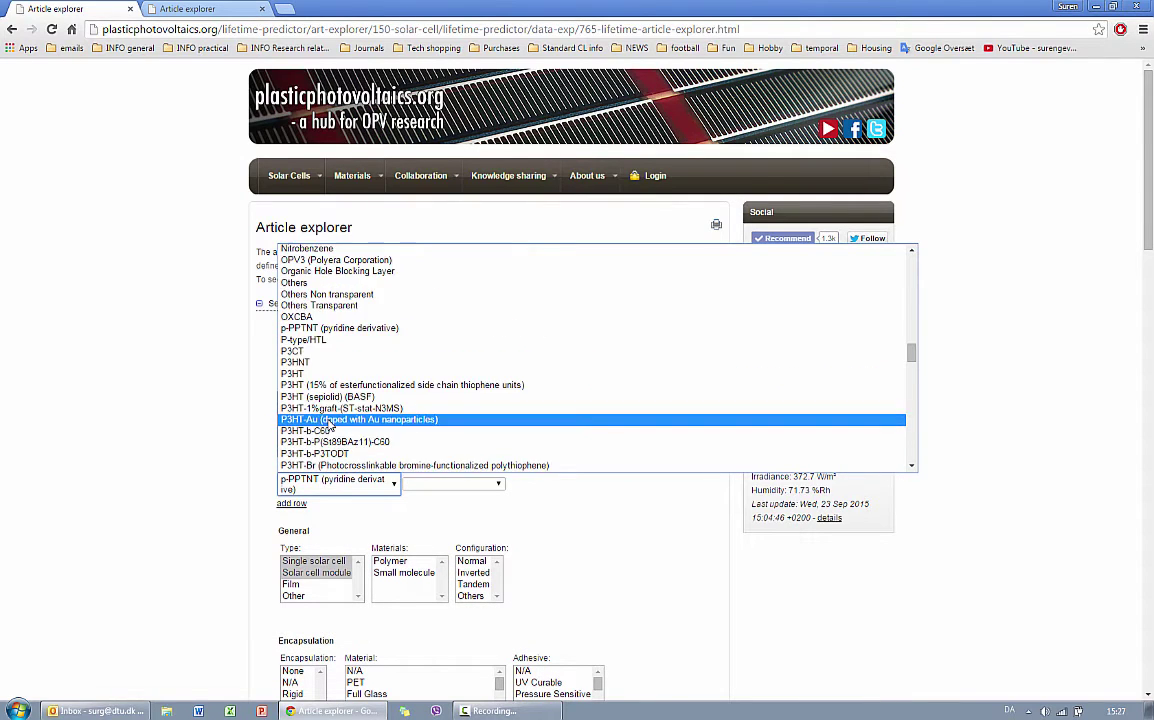
{"action": "scroll", "coordinate": [330, 440], "scroll_direction": "down", "scroll_amount": 4}
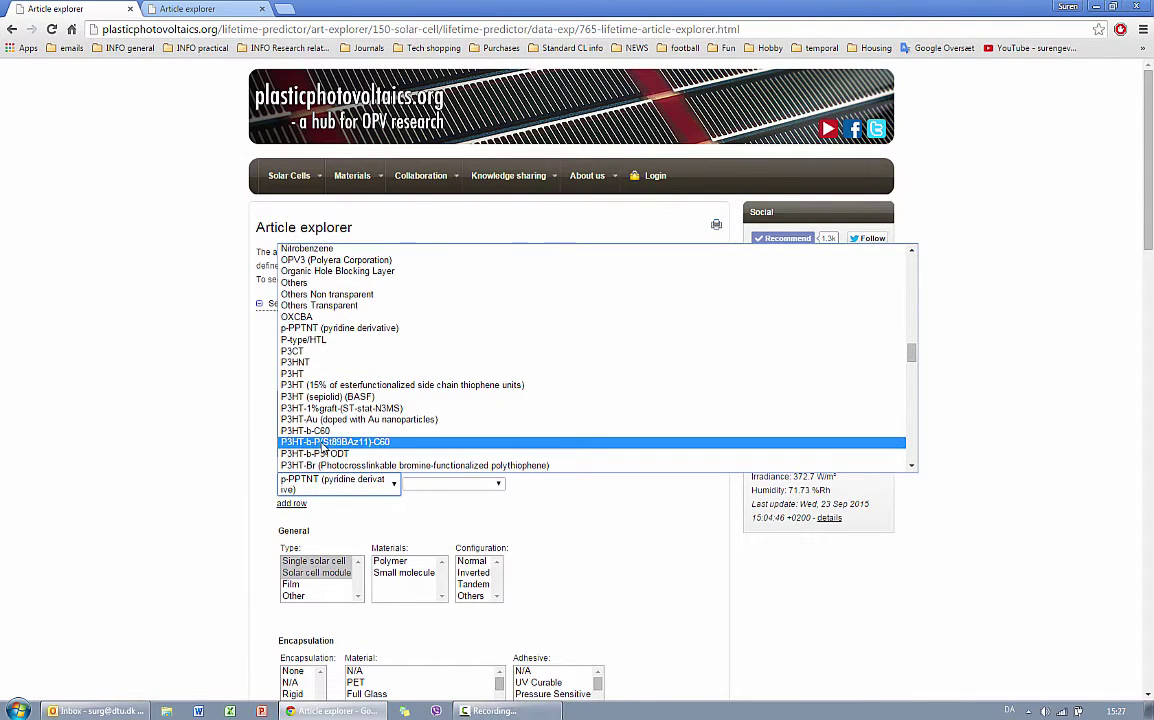
{"action": "left_click", "coordinate": [310, 379]}
{"action": "left_click", "coordinate": [430, 479]}
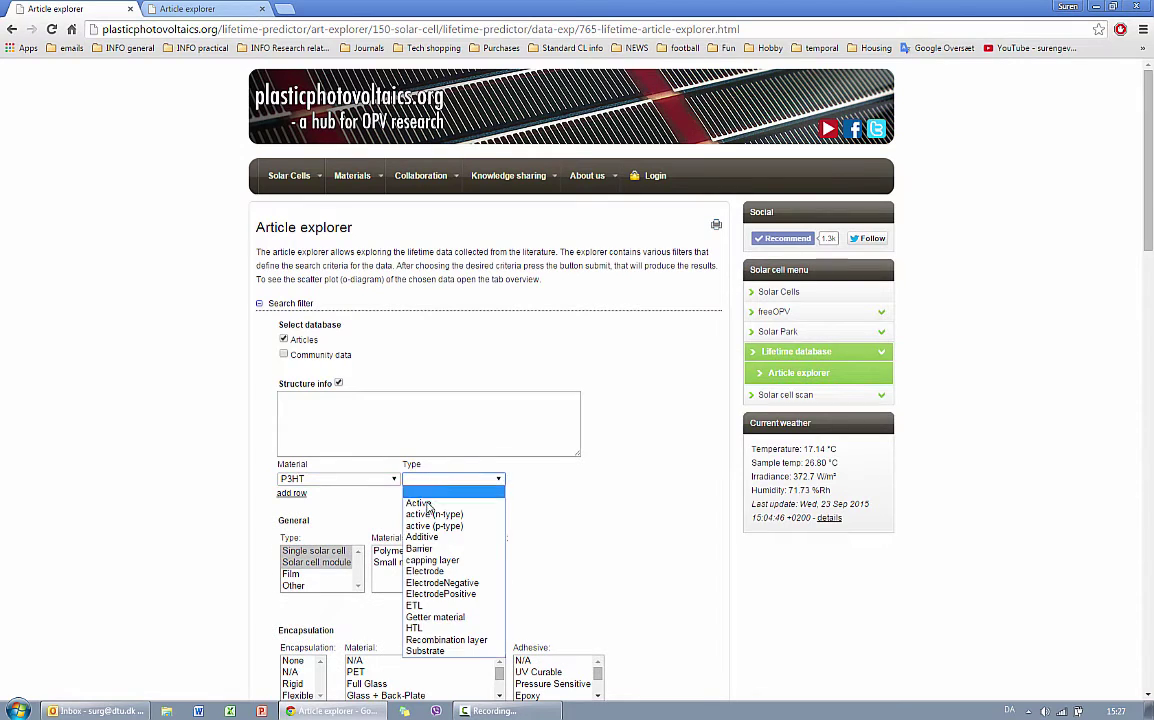
{"action": "left_click", "coordinate": [439, 504]}
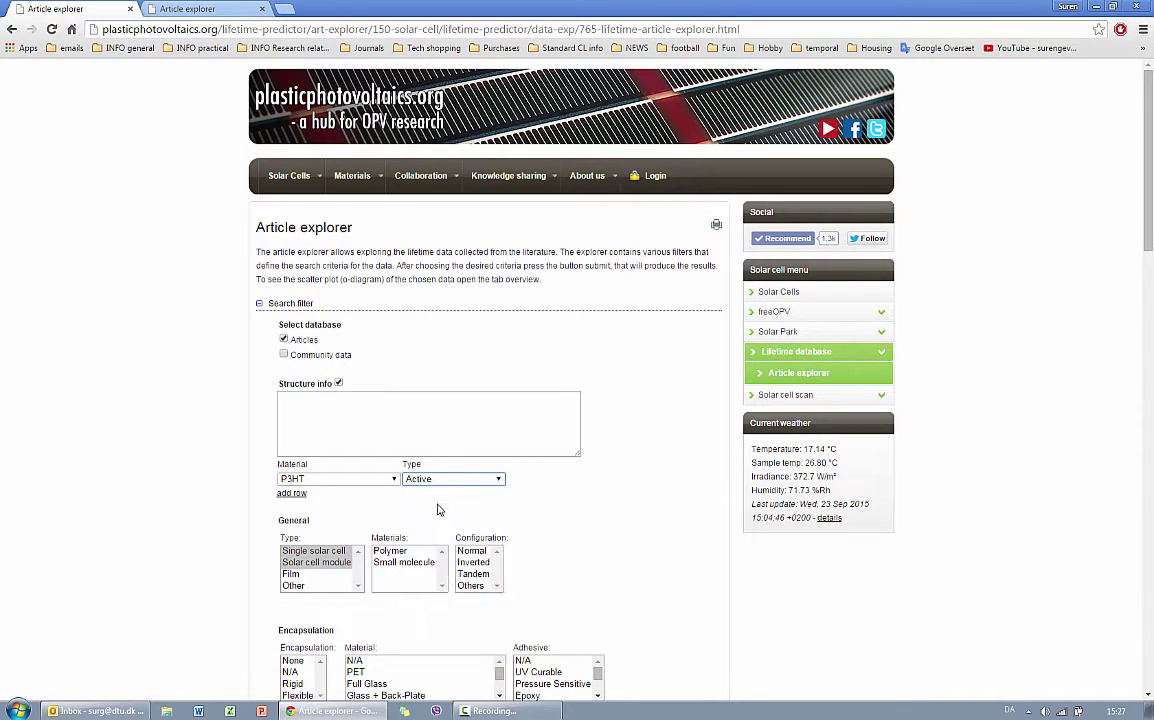
{"action": "left_click", "coordinate": [300, 497]}
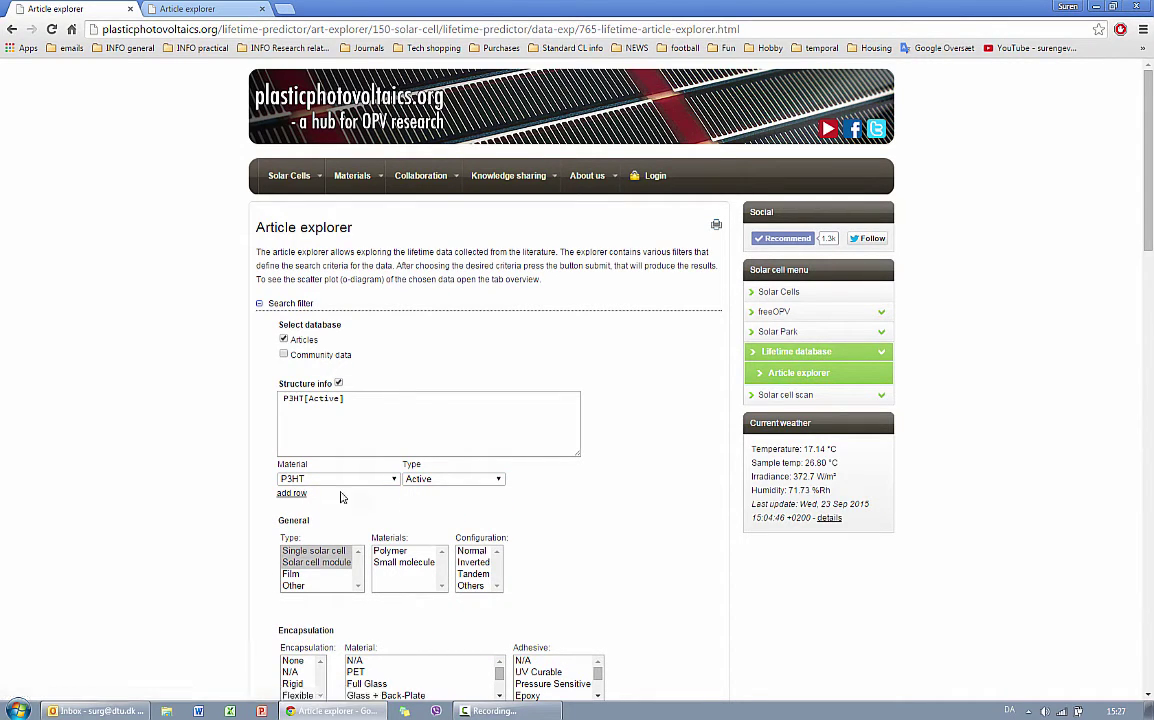
Add ITO as an Electrode layer to the structure filter.
{"action": "left_click", "coordinate": [319, 483]}
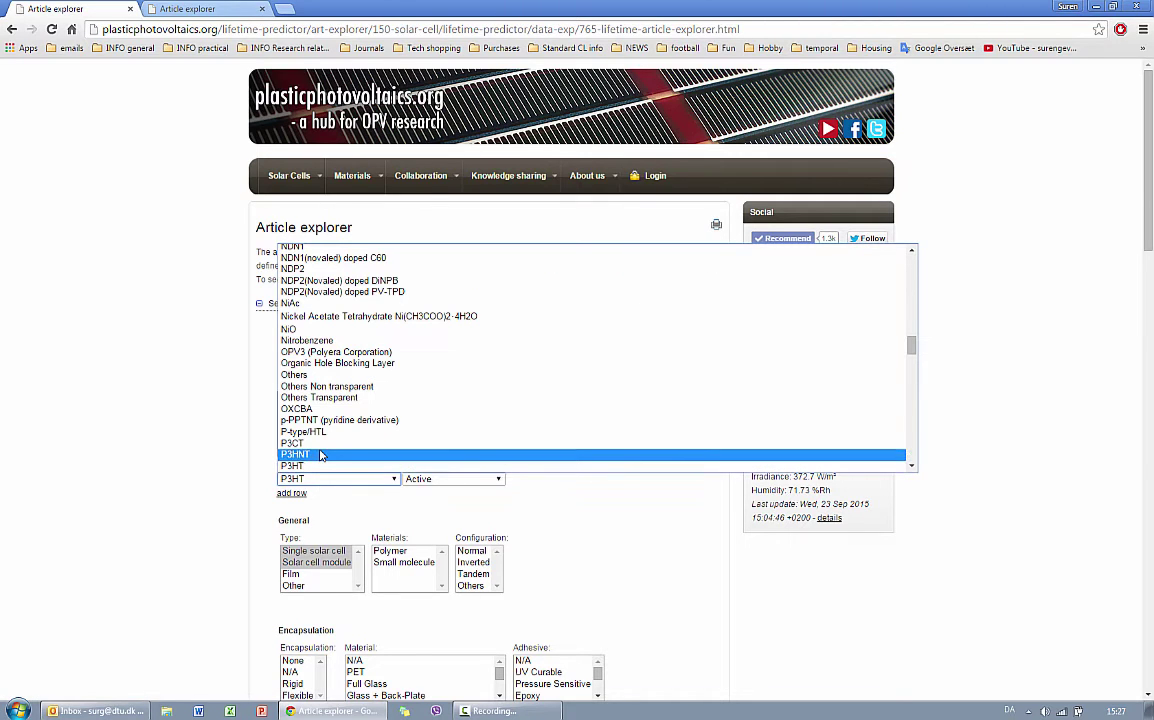
{"action": "key", "text": "i"}
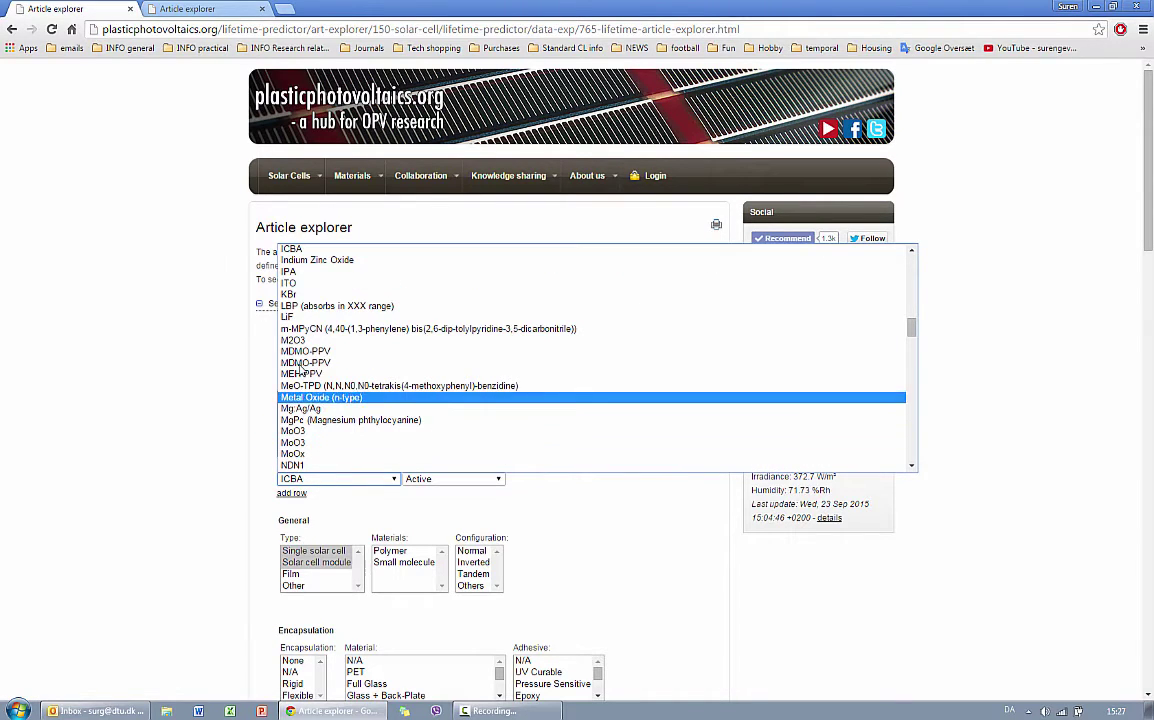
{"action": "left_click", "coordinate": [296, 289]}
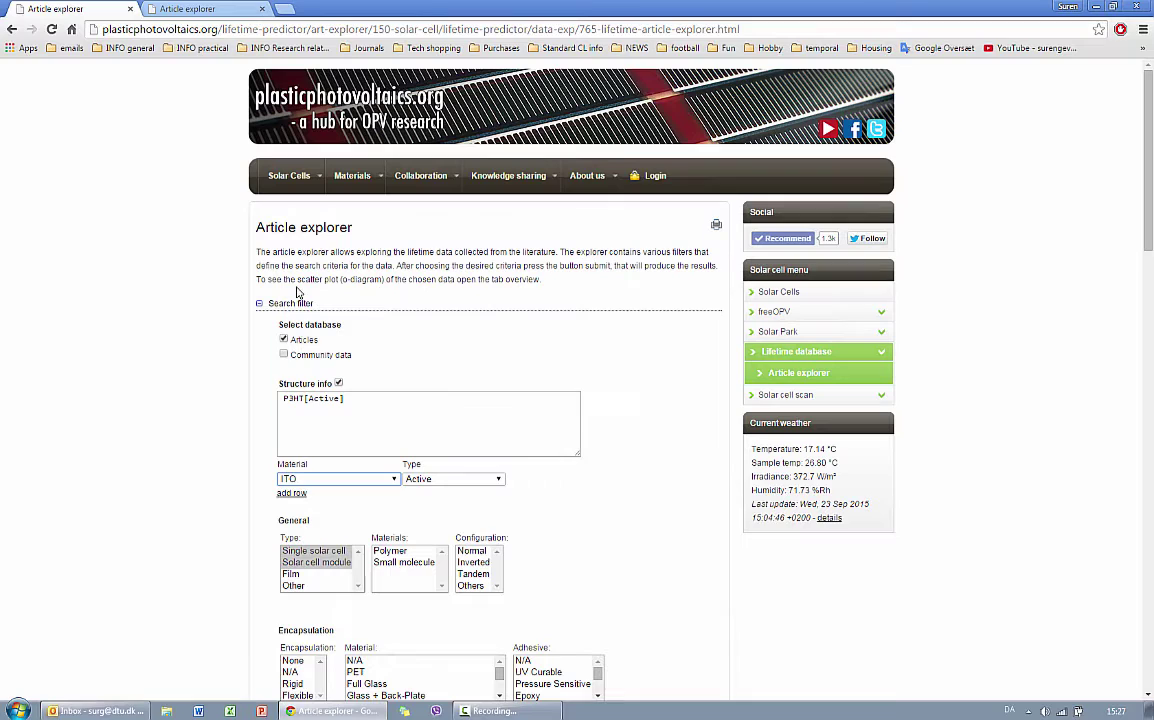
{"action": "left_click", "coordinate": [430, 482]}
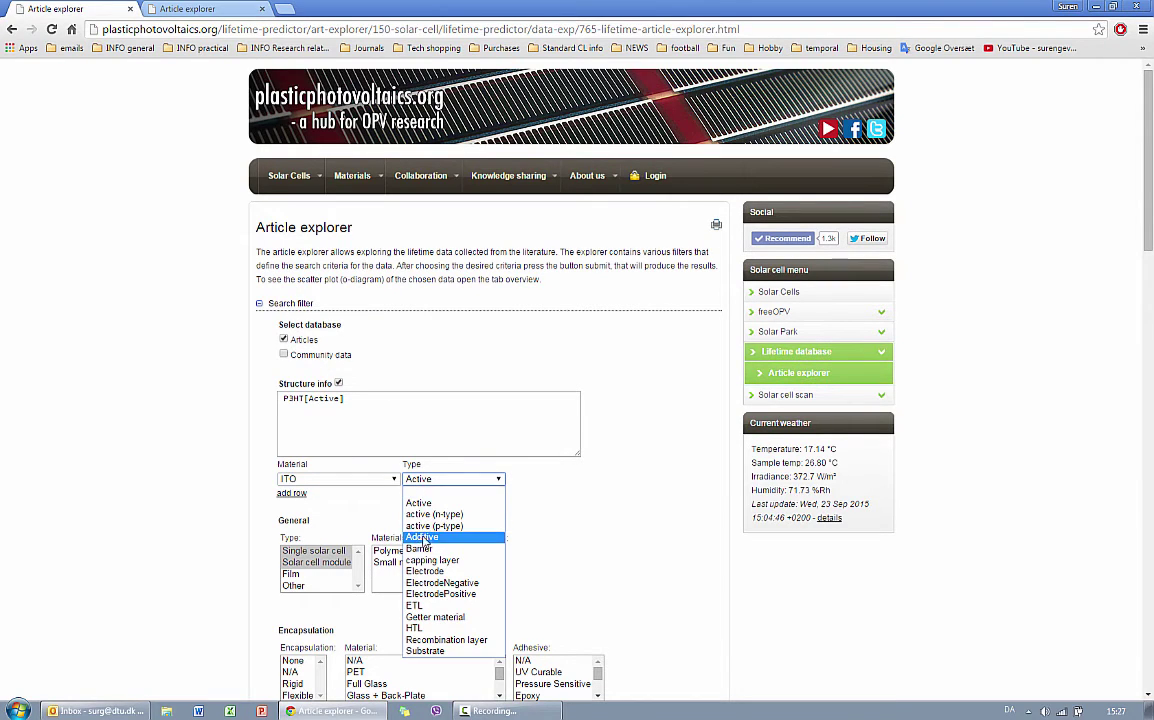
{"action": "left_click", "coordinate": [432, 571]}
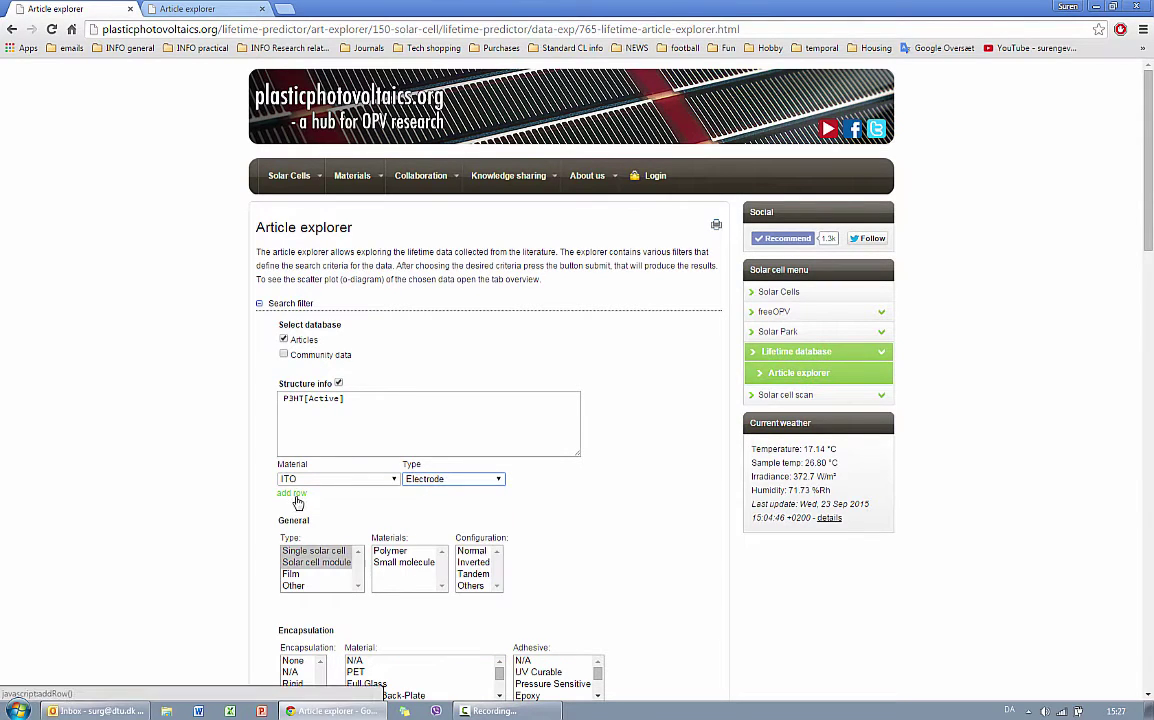
{"action": "left_click", "coordinate": [290, 493]}
Rerun the search with the P3HT/ITO structure filter and view the expanded Overview scatter chart.
{"action": "scroll", "coordinate": [142, 486], "scroll_direction": "down", "scroll_amount": 5}
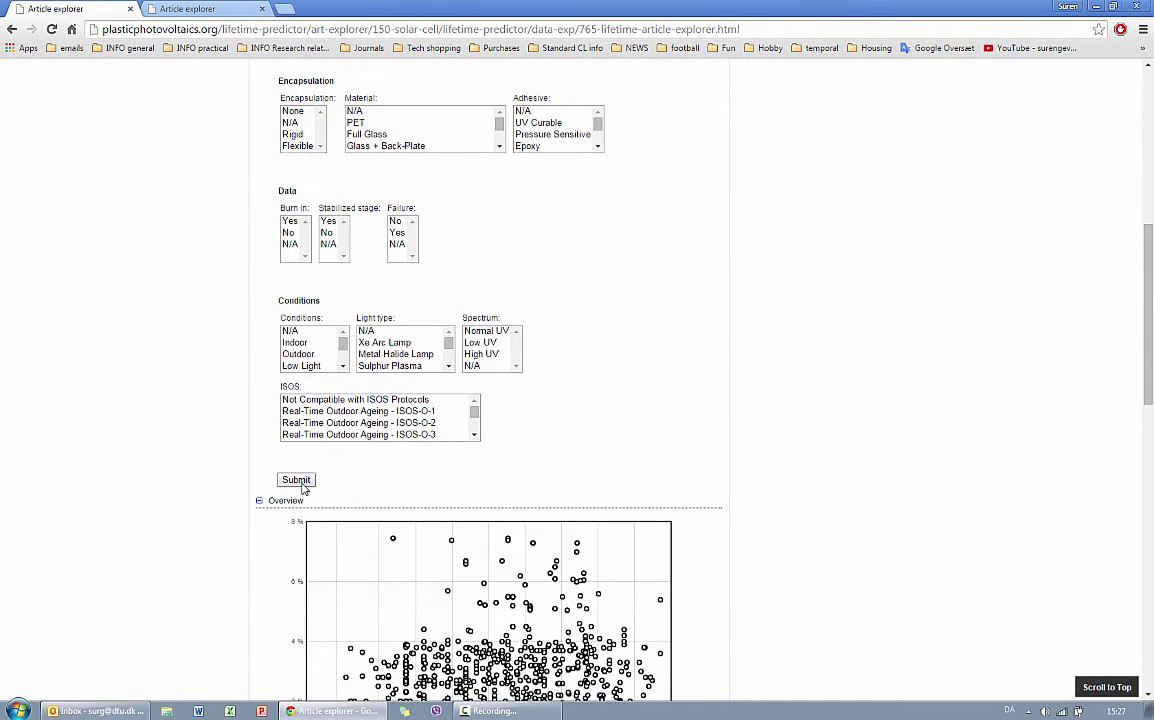
{"action": "left_click", "coordinate": [306, 484]}
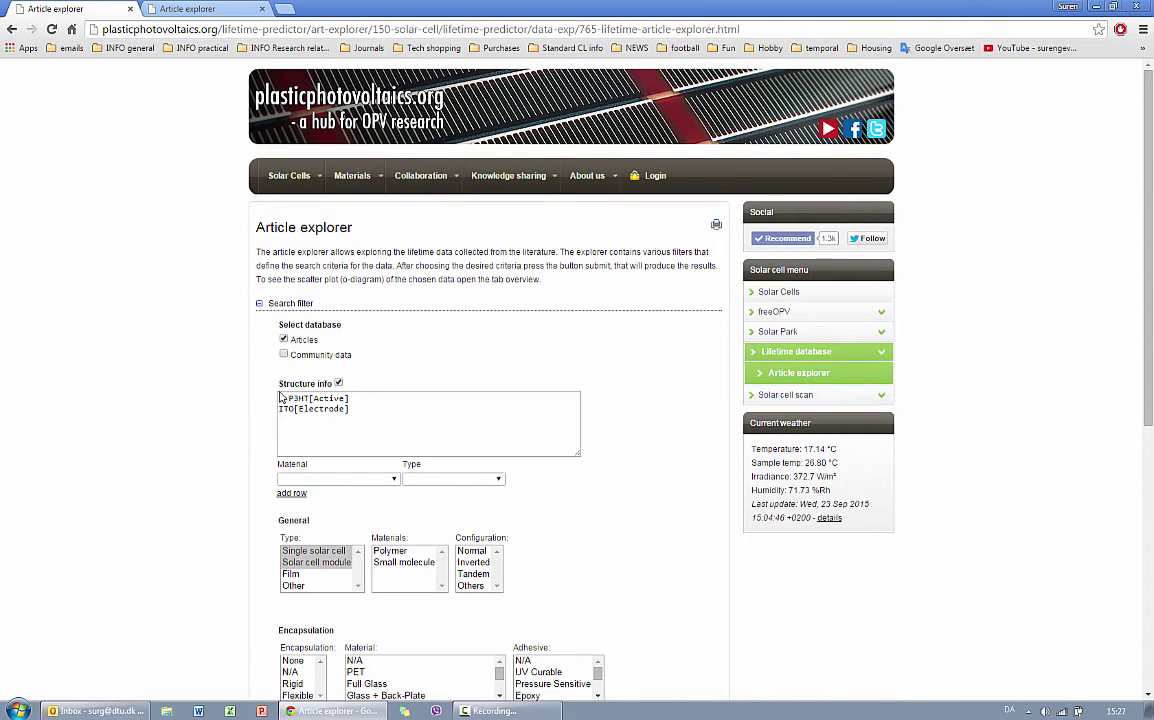
{"action": "scroll", "coordinate": [175, 438], "scroll_direction": "down", "scroll_amount": 5}
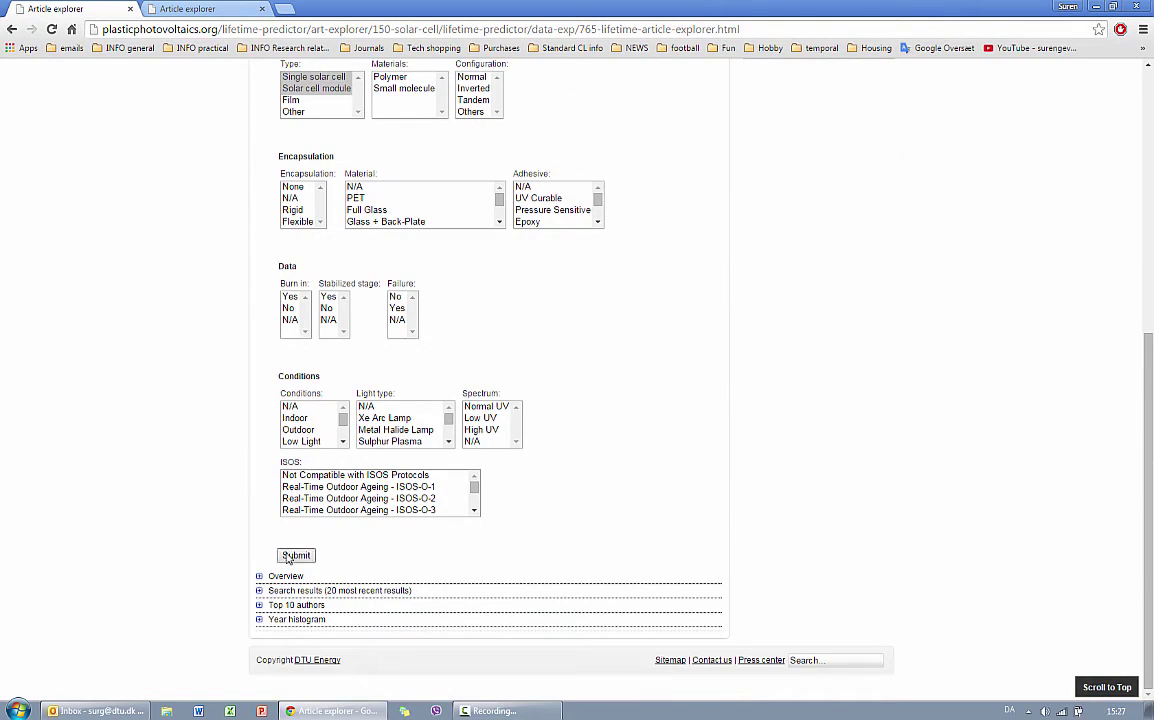
{"action": "left_click", "coordinate": [278, 575]}
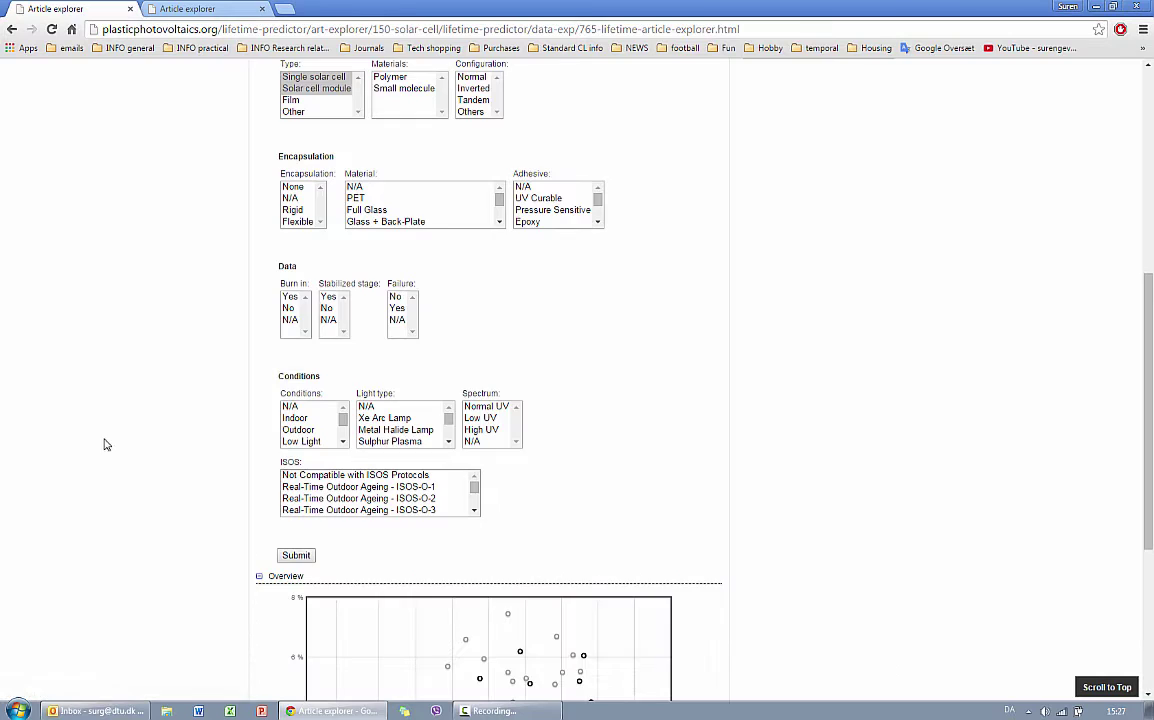
{"action": "scroll", "coordinate": [105, 444], "scroll_direction": "down", "scroll_amount": 2}
{"action": "scroll", "coordinate": [108, 446], "scroll_direction": "down", "scroll_amount": 2}
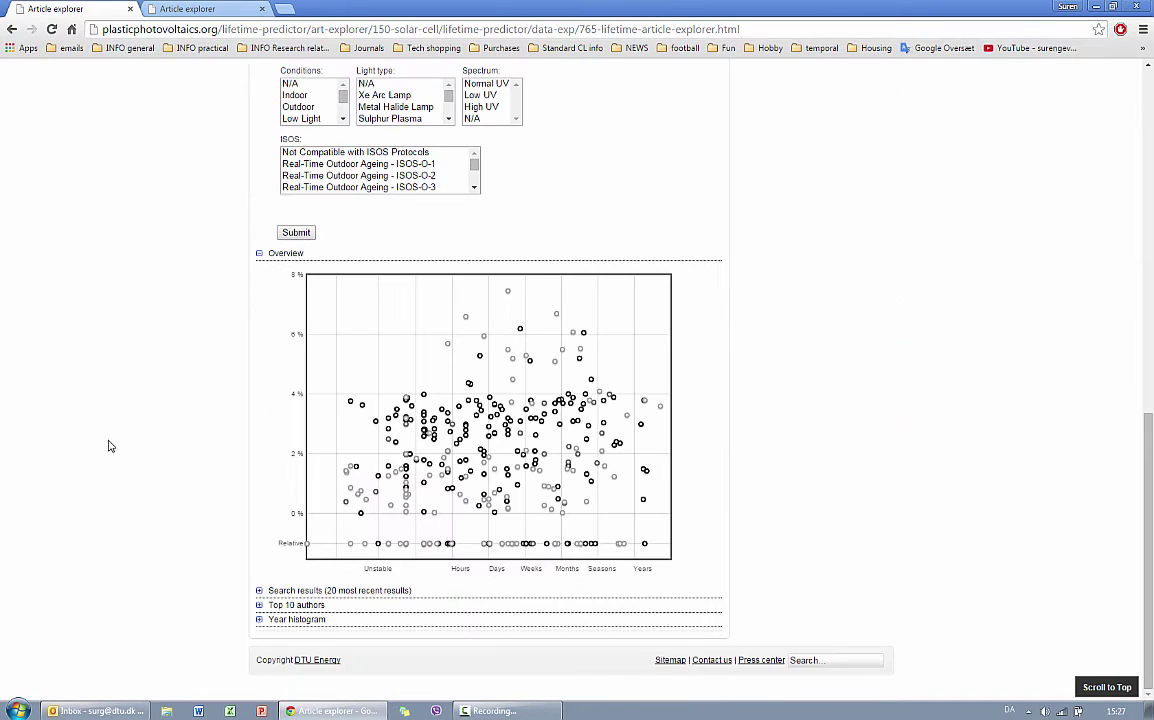
{"action": "scroll", "coordinate": [110, 446], "scroll_direction": "up", "scroll_amount": 8}
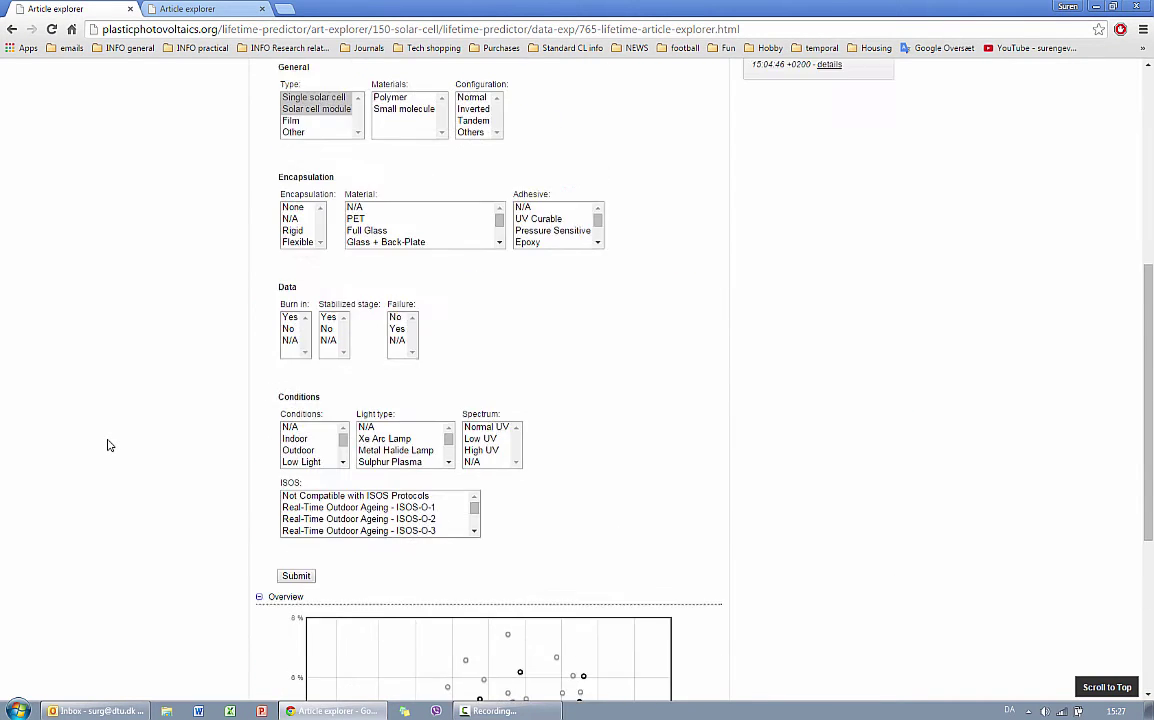
{"action": "scroll", "coordinate": [110, 446], "scroll_direction": "up", "scroll_amount": 1}
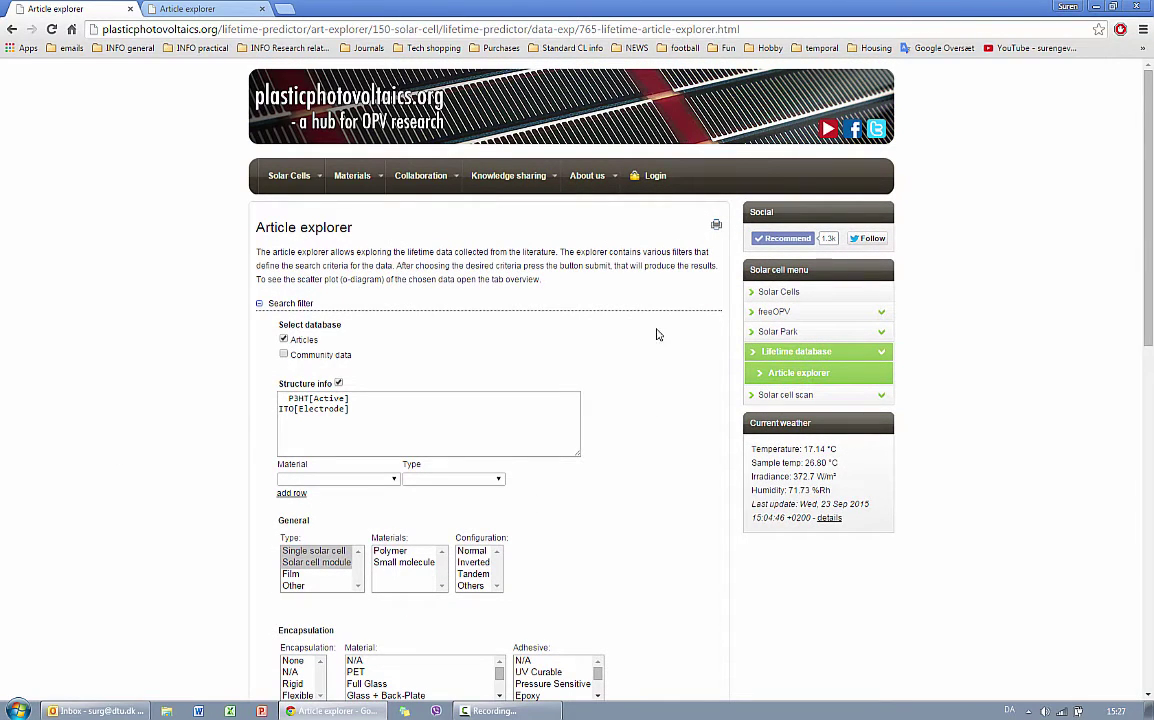
Return to the Lifetime data explorer page, closing the overlay on top of it.
{"action": "left_click", "coordinate": [798, 375]}
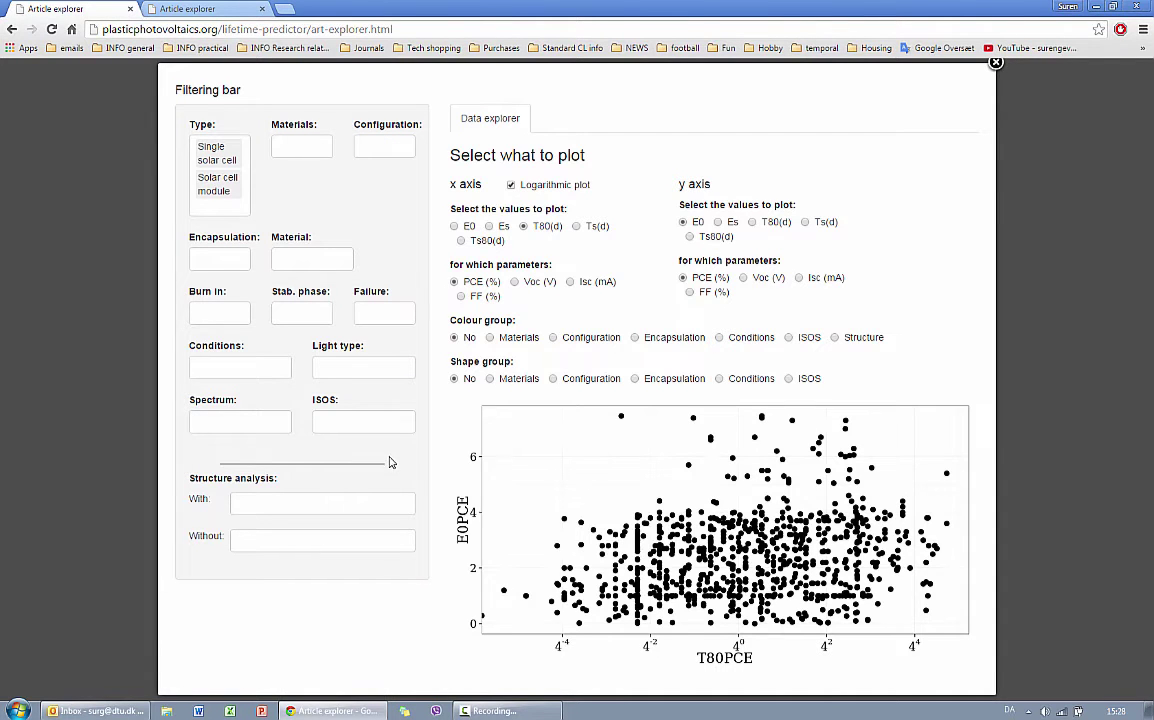
{"action": "left_click", "coordinate": [58, 413]}
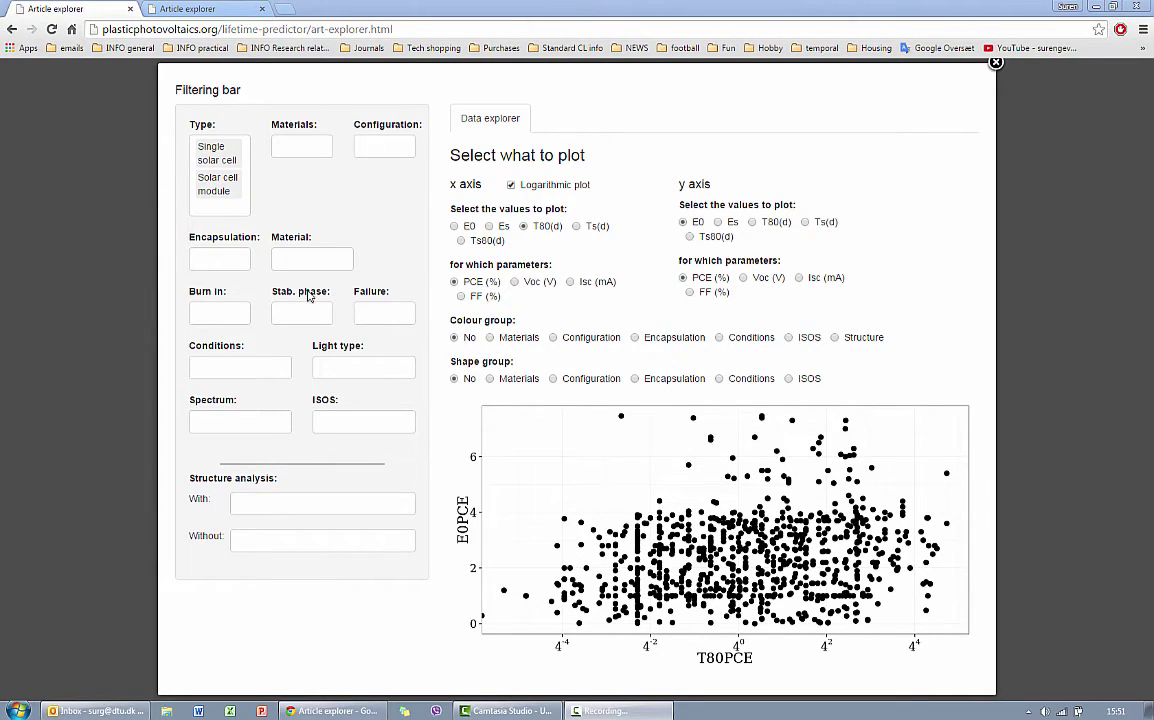
{"action": "left_click", "coordinate": [58, 388]}
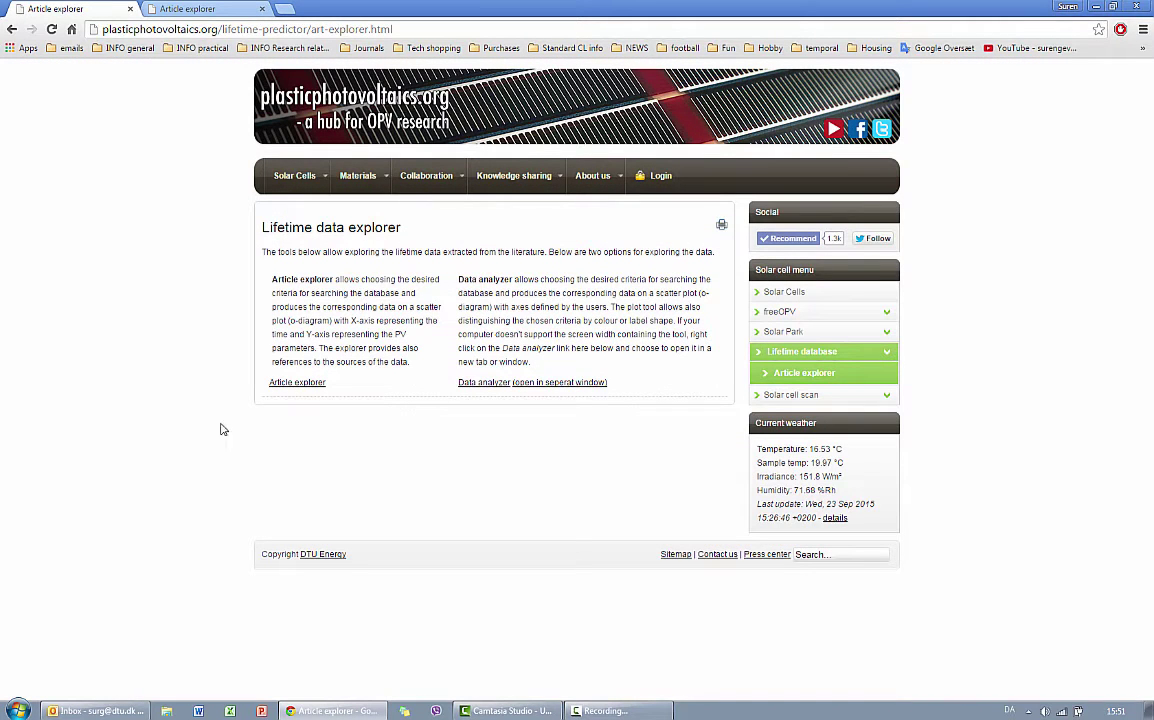
Open the Data analyzer and inspect the Materials and Configuration filter options.
{"action": "left_click", "coordinate": [482, 384]}
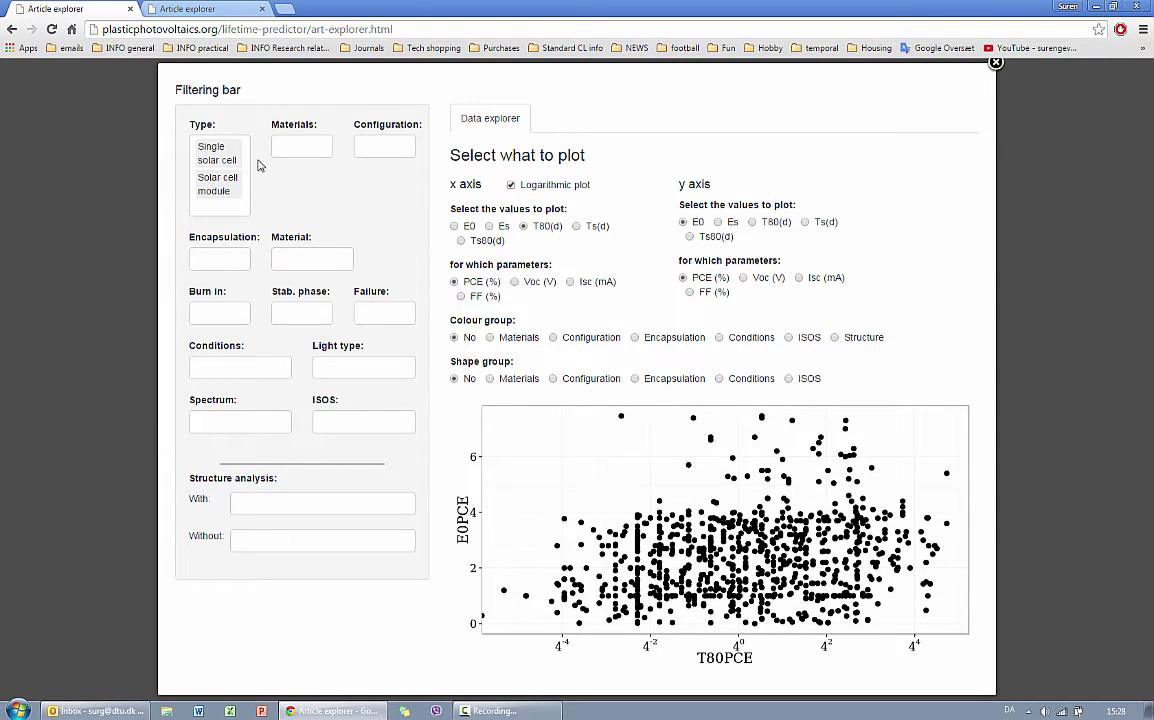
{"action": "left_click", "coordinate": [292, 139]}
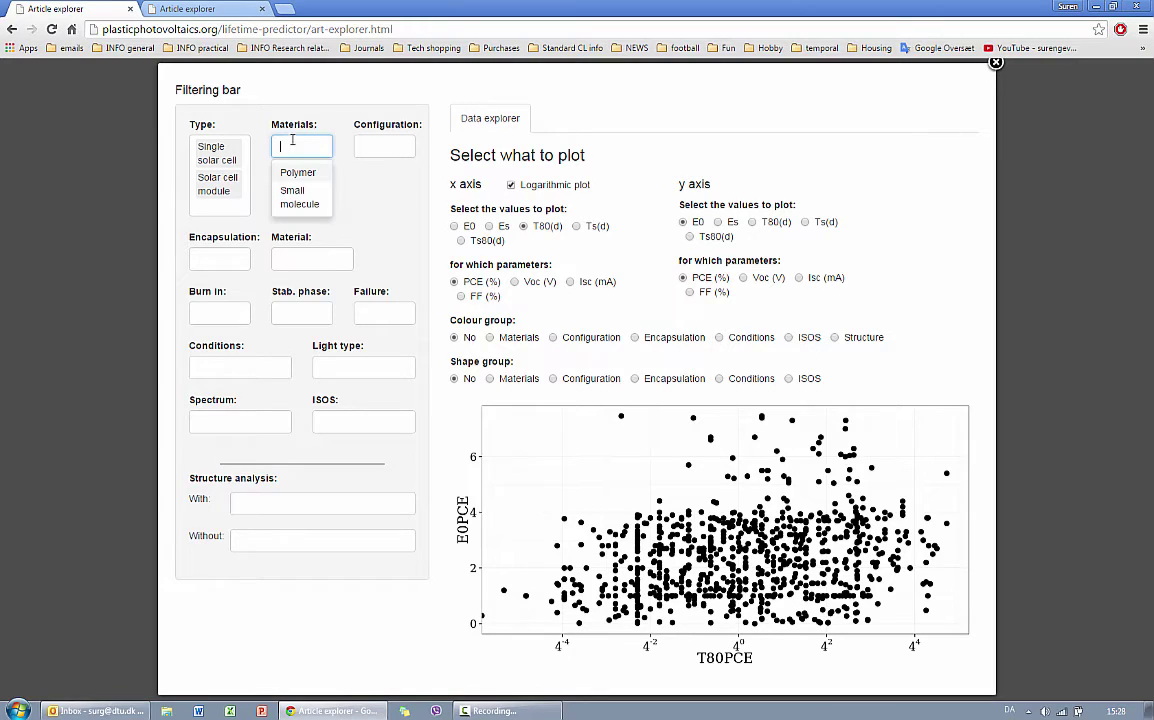
{"action": "left_click", "coordinate": [379, 141]}
{"action": "left_click", "coordinate": [419, 280]}
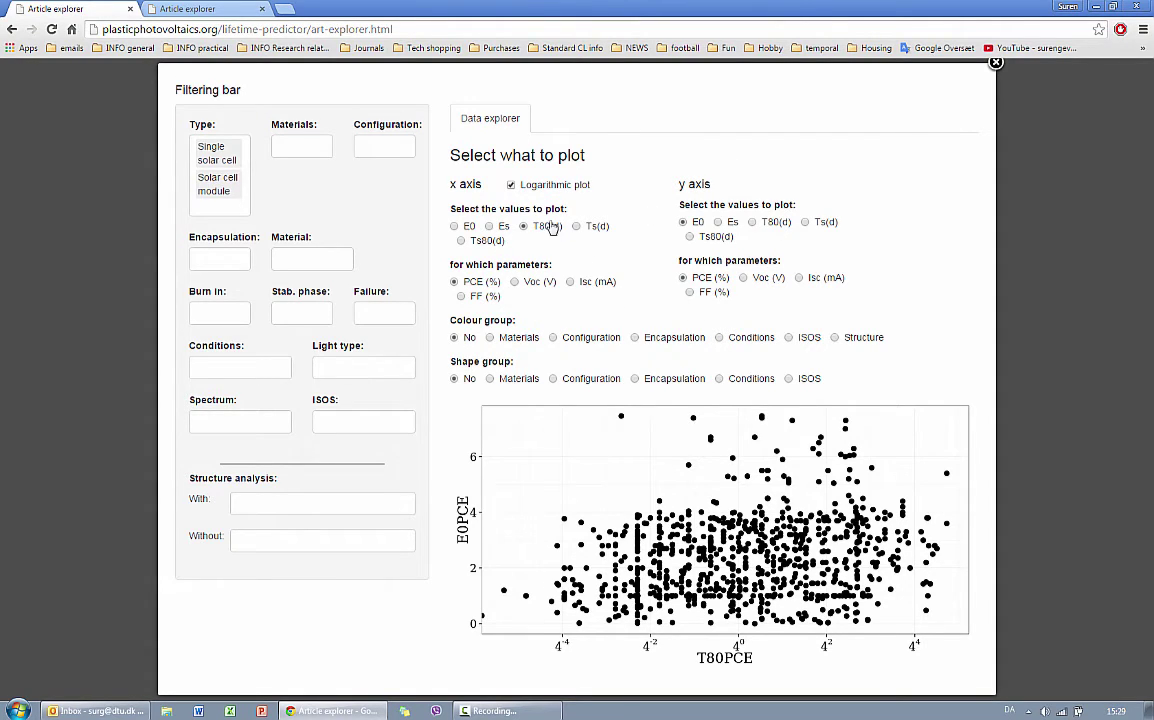
{"action": "left_click", "coordinate": [511, 186]}
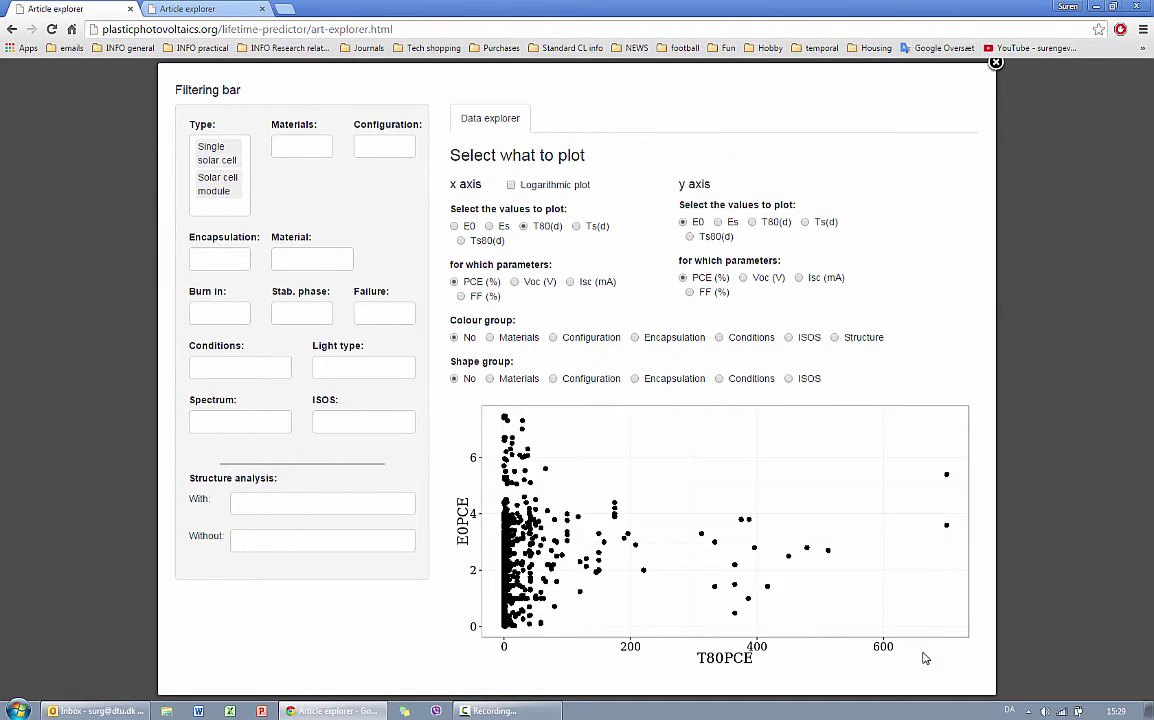
{"action": "left_click", "coordinate": [511, 185]}
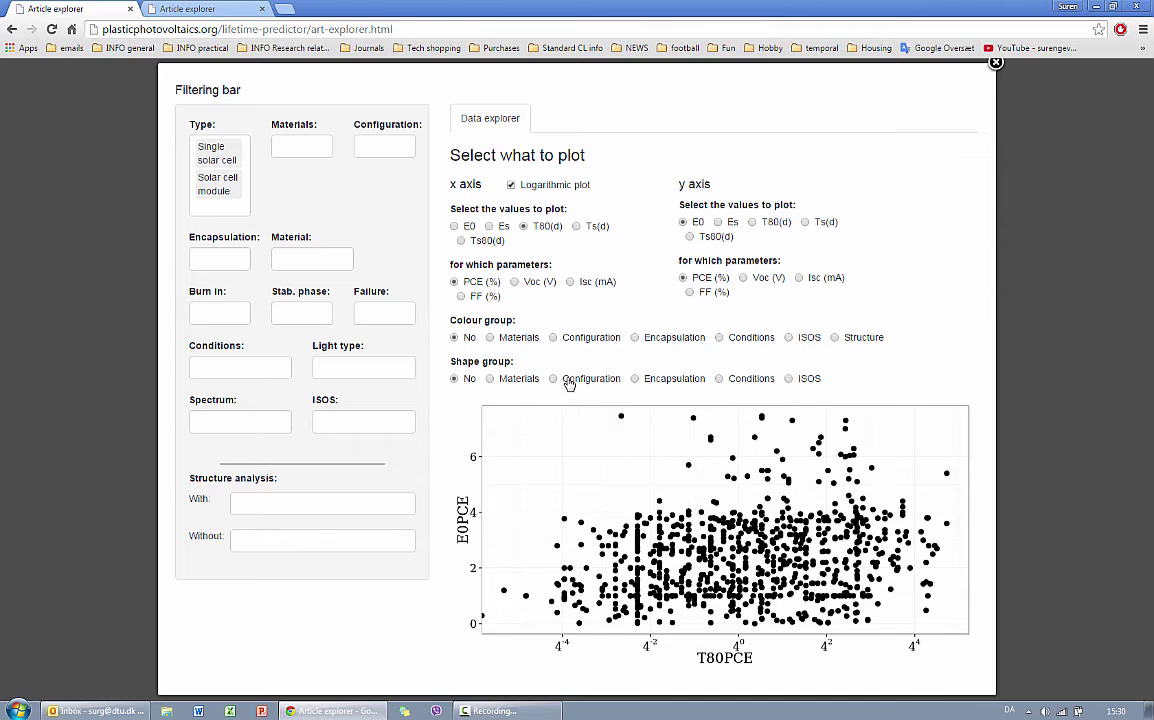
Shape the plot points by Configuration and colour them by Materials.
{"action": "left_click", "coordinate": [571, 384]}
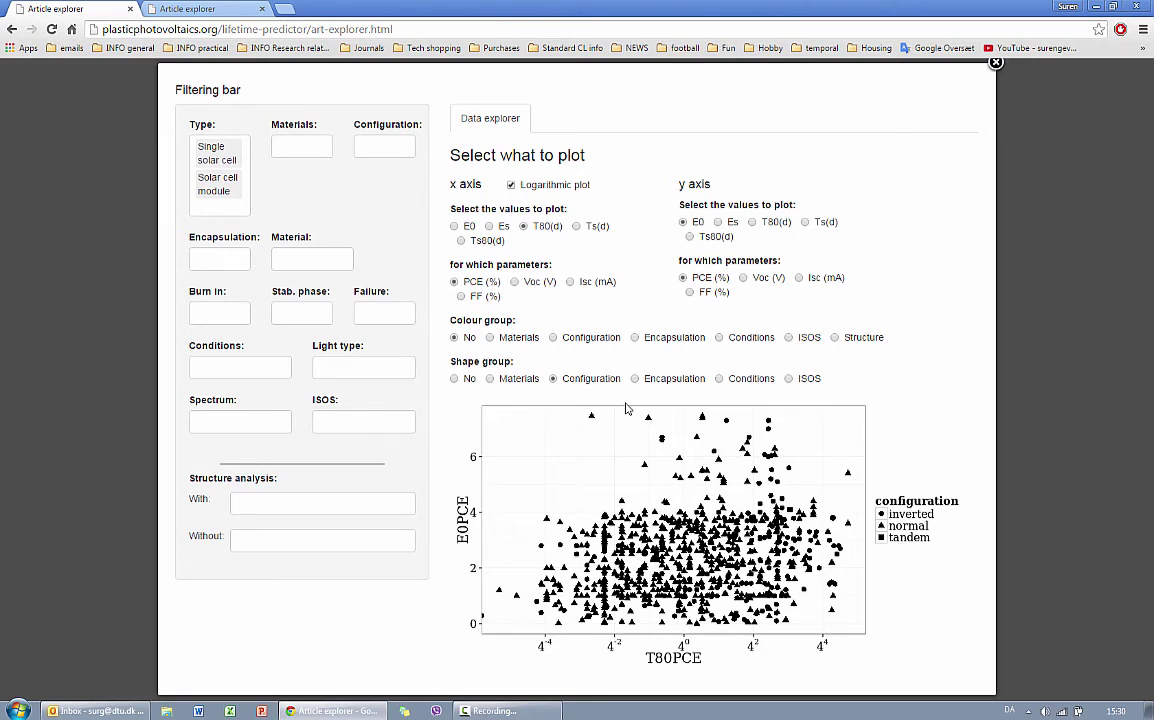
{"action": "left_click", "coordinate": [490, 338]}
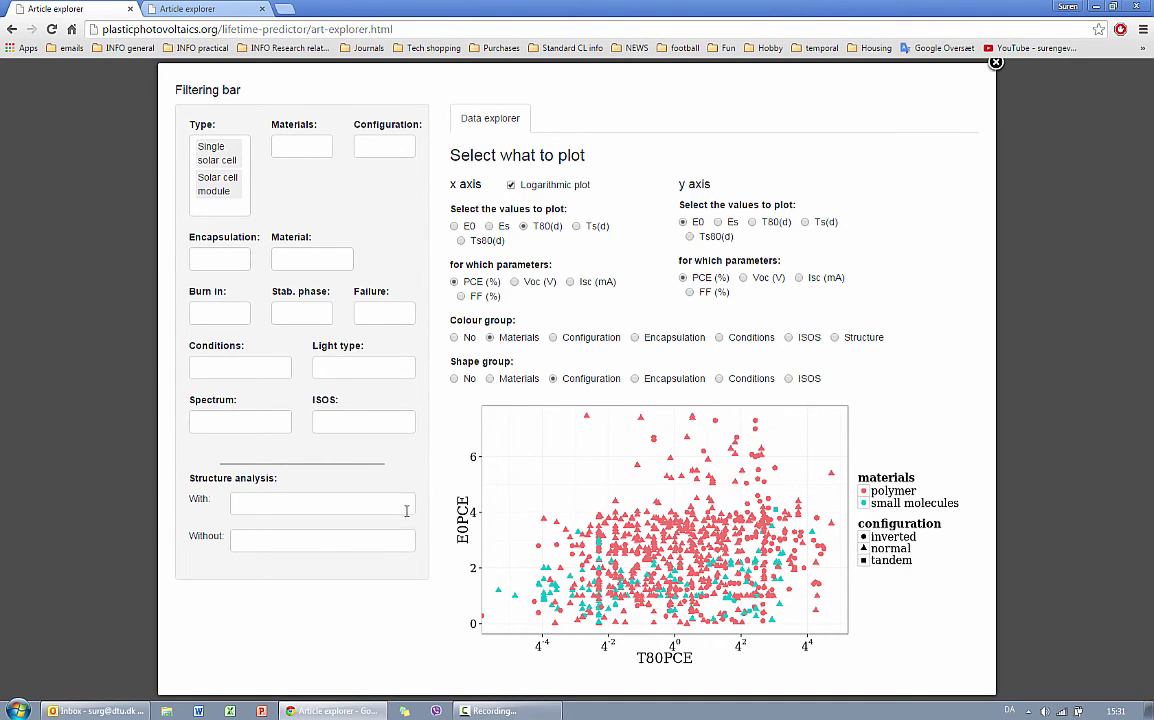
Set the structure filter to With P3HT and Without P3HT, and colour points by Structure.
{"action": "left_click", "coordinate": [257, 504]}
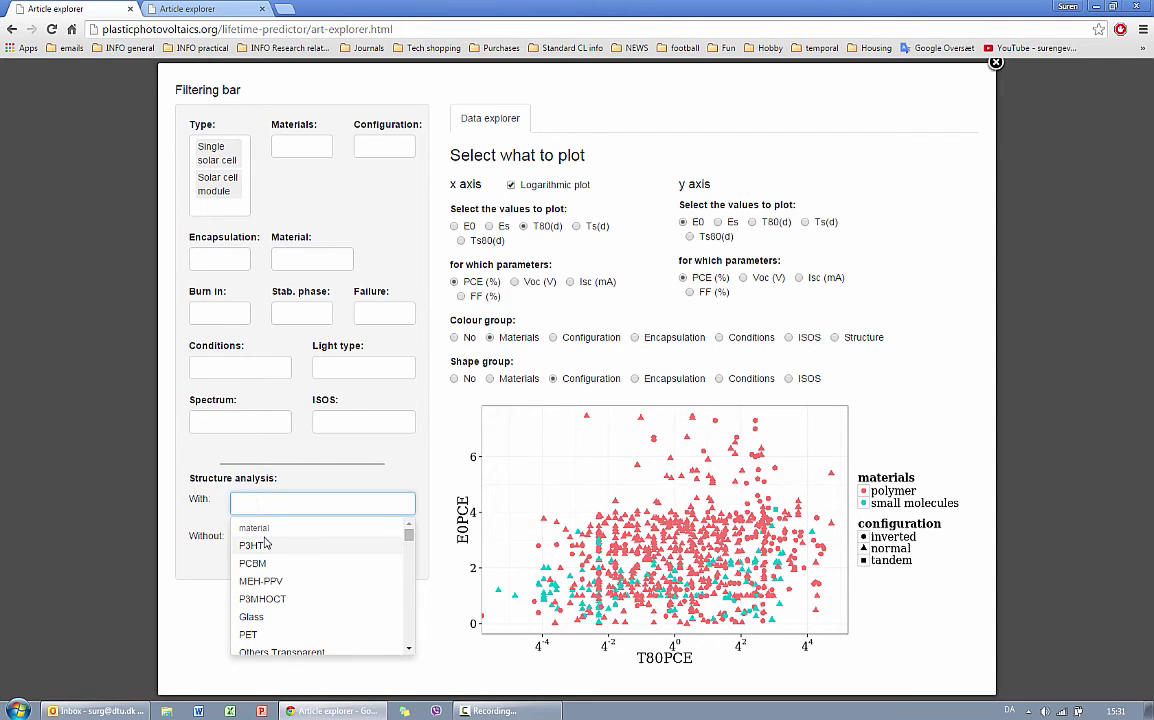
{"action": "left_click", "coordinate": [257, 546]}
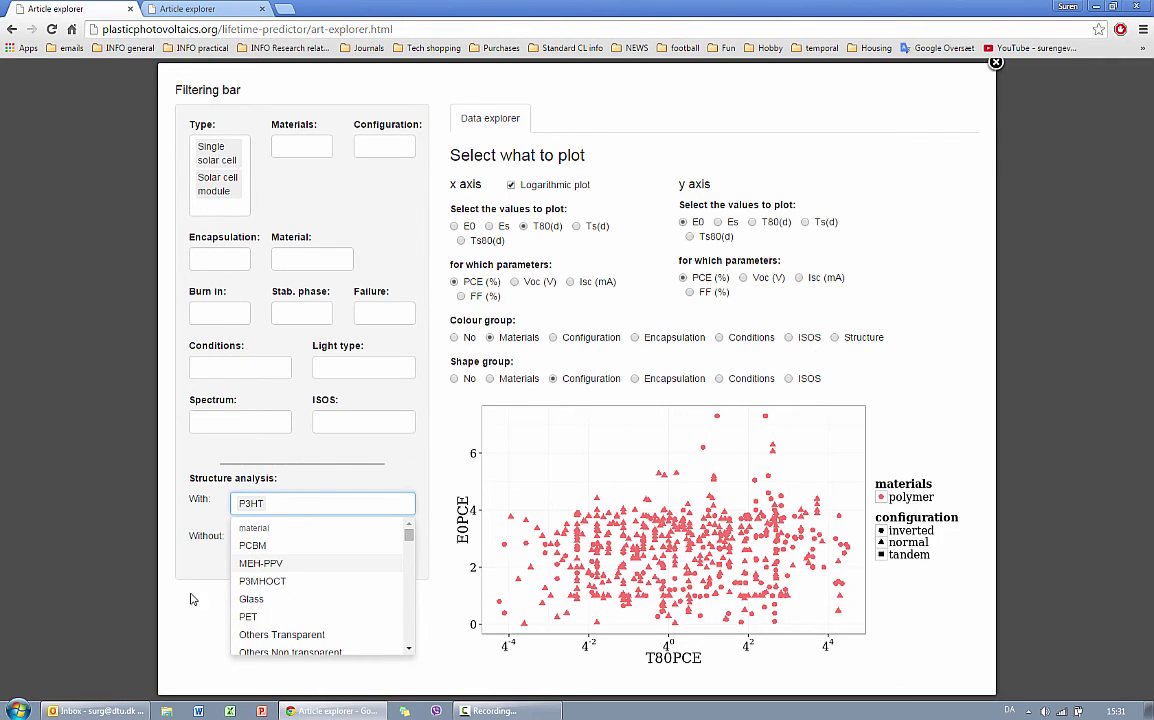
{"action": "left_click", "coordinate": [236, 538]}
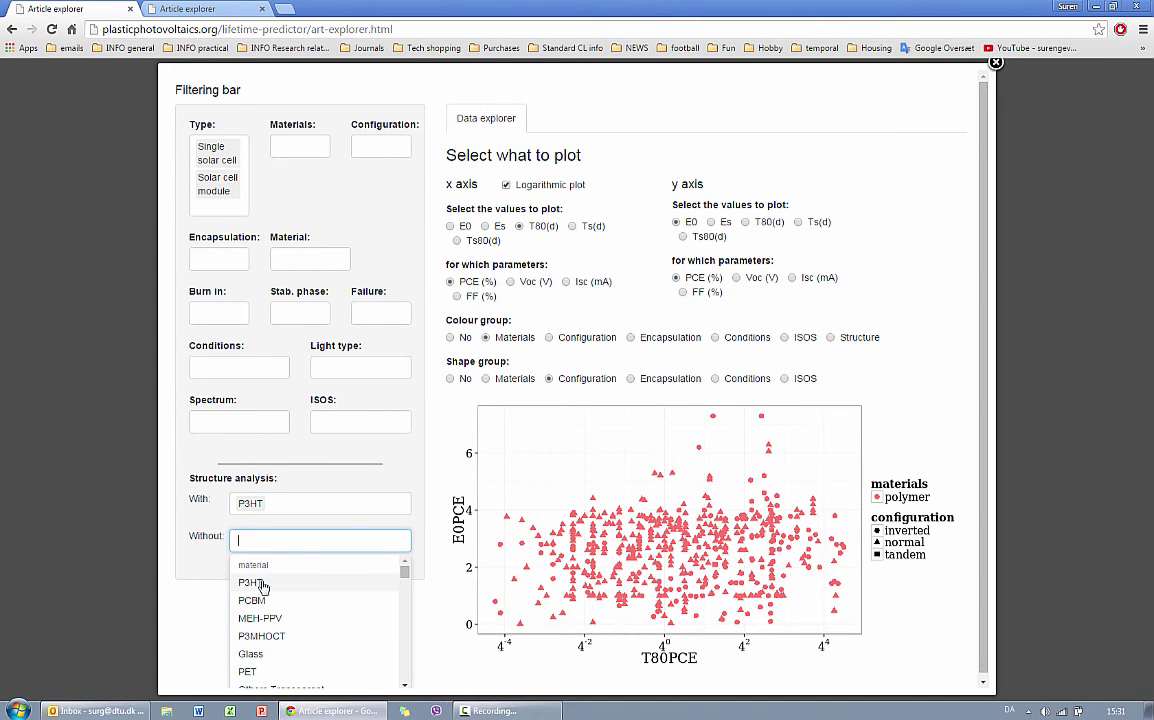
{"action": "left_click", "coordinate": [257, 584]}
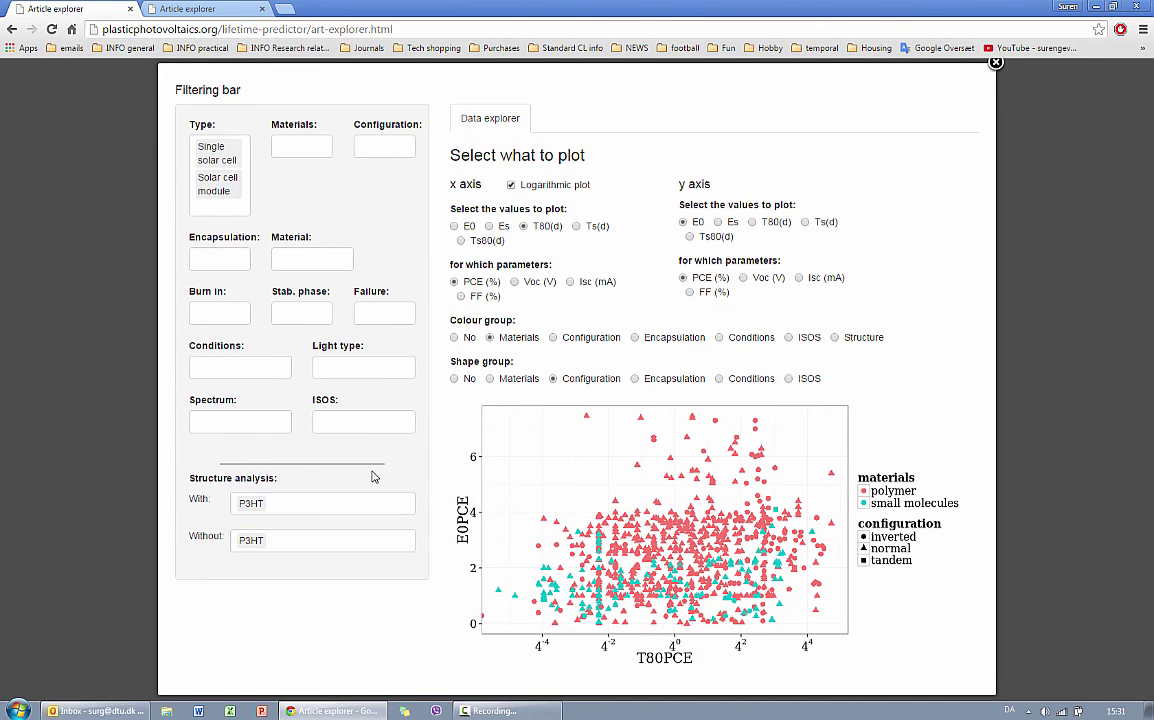
{"action": "left_click", "coordinate": [835, 338]}
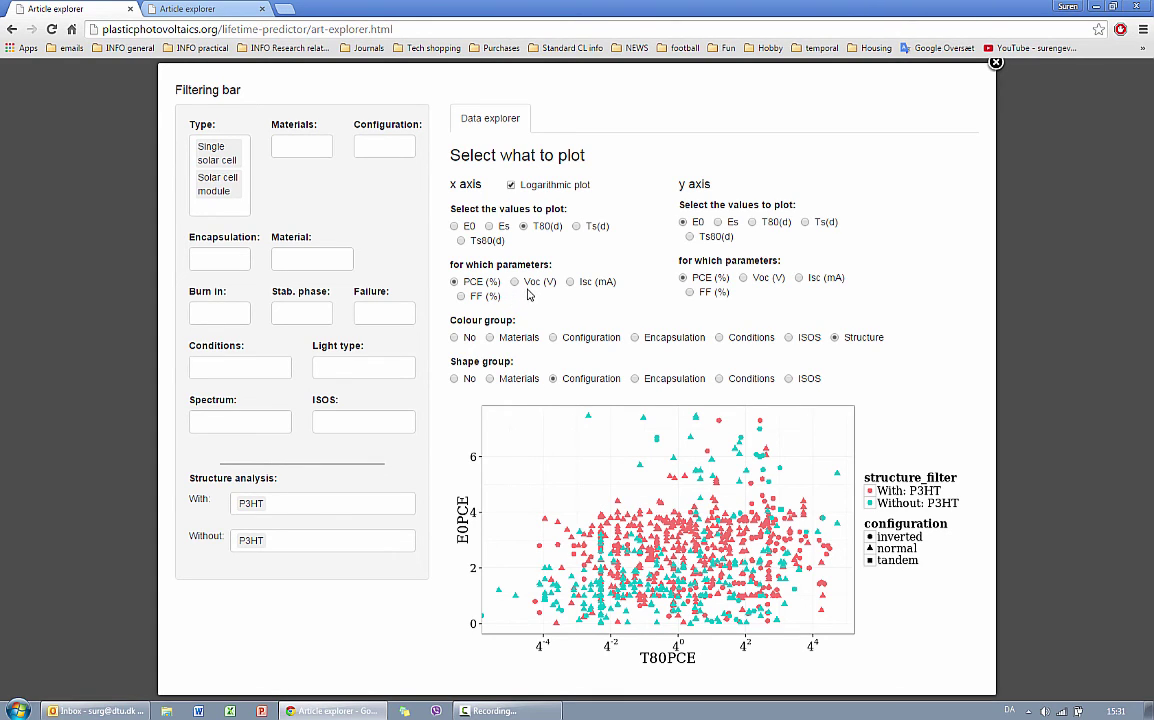
Turn off the logarithmic x axis and plot E0 FF (%) on the y axis.
{"action": "left_click", "coordinate": [511, 186]}
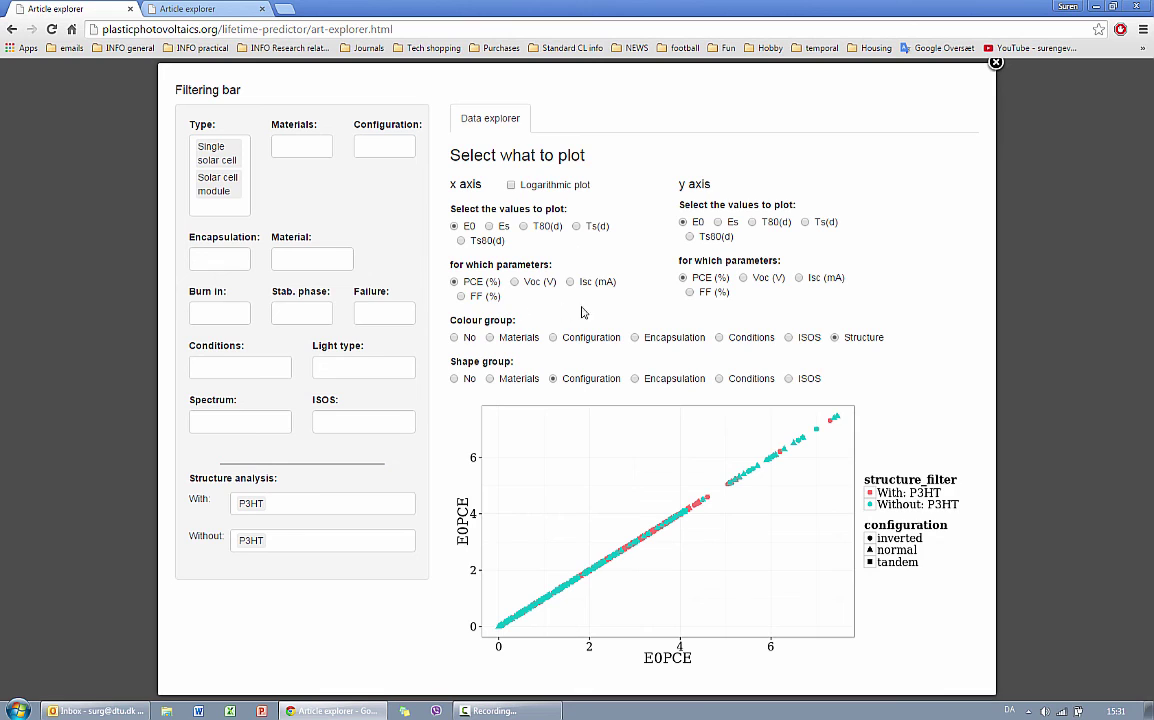
{"action": "left_click", "coordinate": [689, 292]}
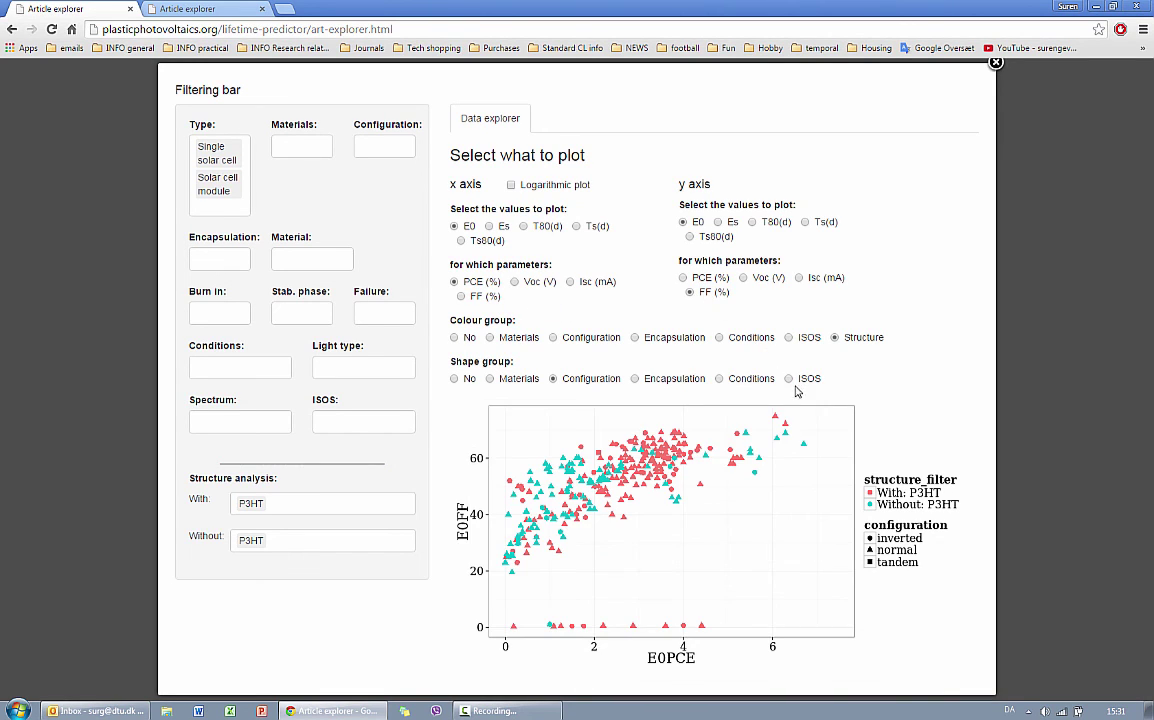